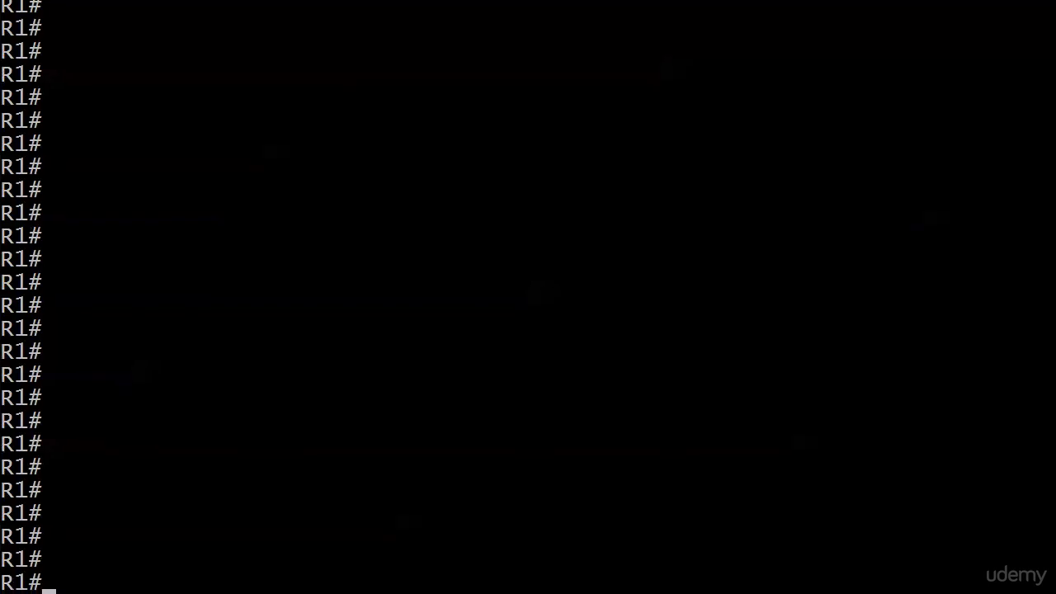
Switch to the R4 session and display its BGP table with show ip bgp
{"action": "key", "text": "ctrl+shift+6"}
{"action": "type", "text": "x"}
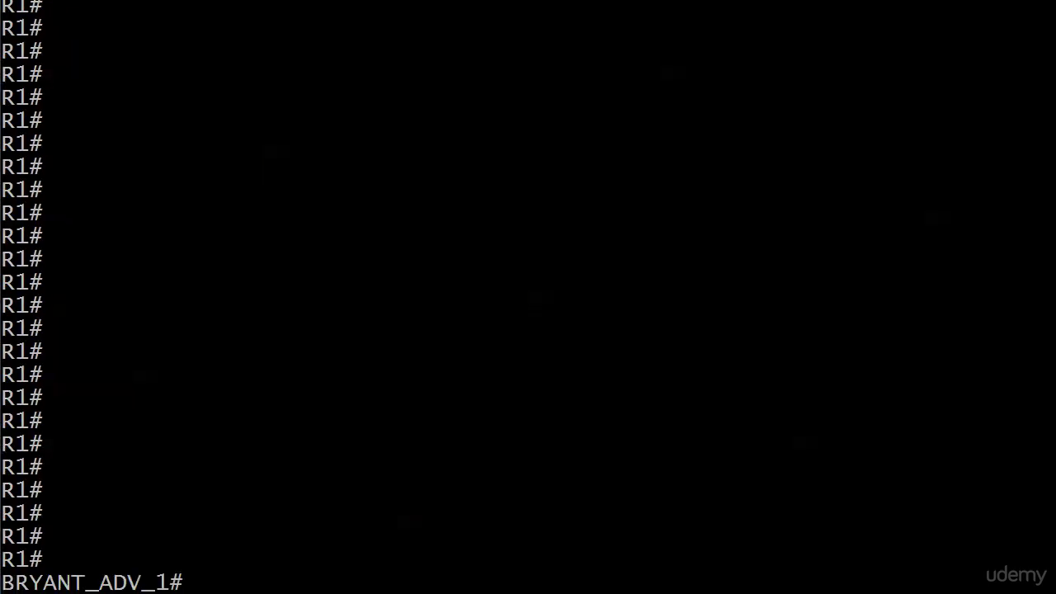
{"action": "type", "text": "4"}
{"action": "key", "text": "Return"}
{"action": "key", "text": "Return"}
{"action": "key", "text": "Return"}
{"action": "key", "text": "Return"}
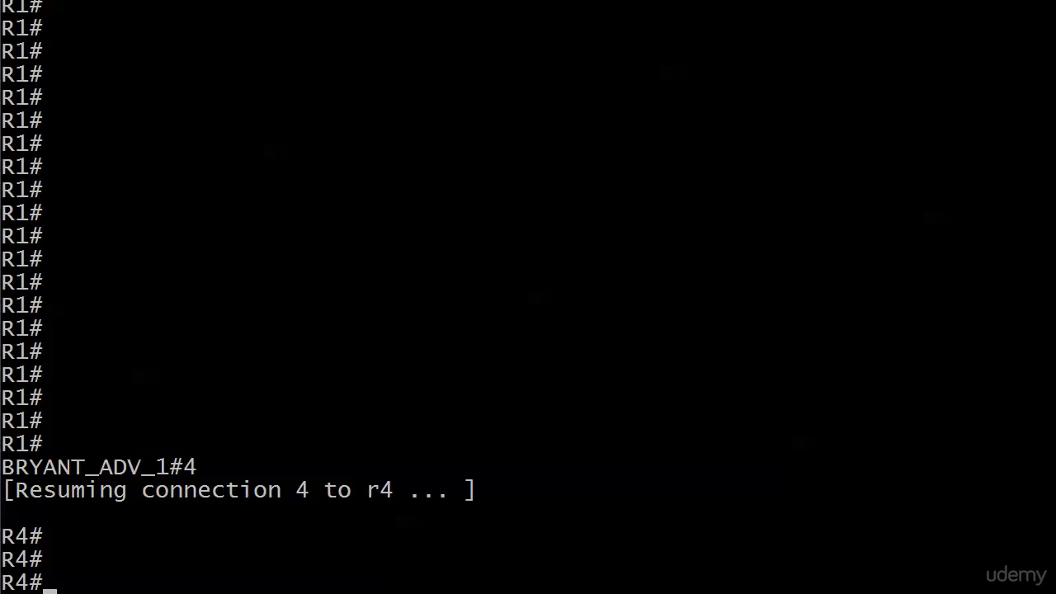
{"action": "type", "text": "show ip bgp"}
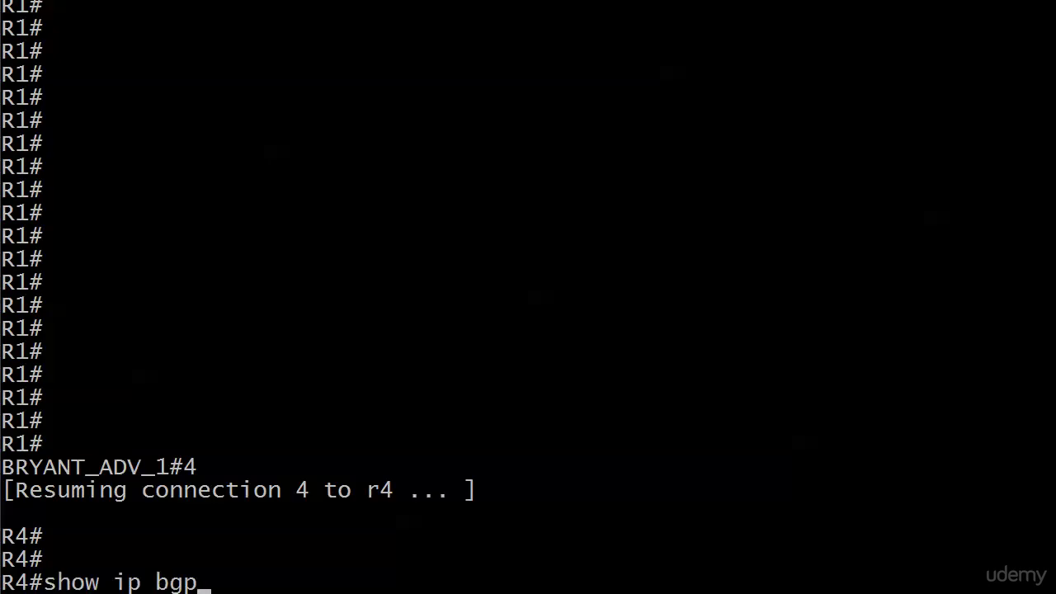
{"action": "key", "text": "Return"}
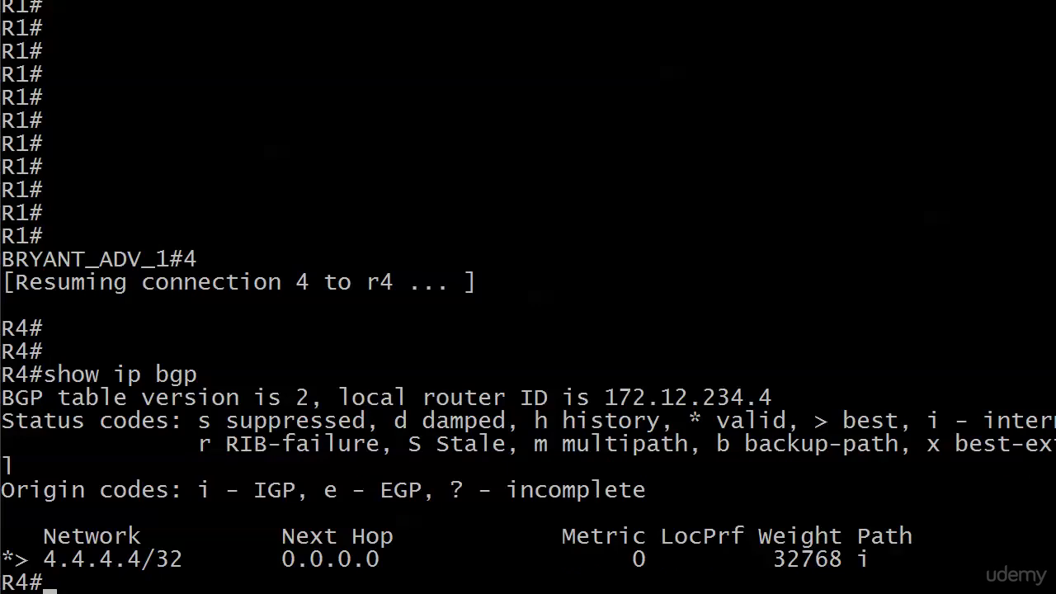
Highlight the Weight heading and its 32768 value in R4's BGP table
{"action": "right_click", "coordinate": [730, 510]}
{"action": "left_click", "coordinate": [763, 521]}
{"action": "left_click_drag", "start_coordinate": [771, 538], "coordinate": [835, 571]}
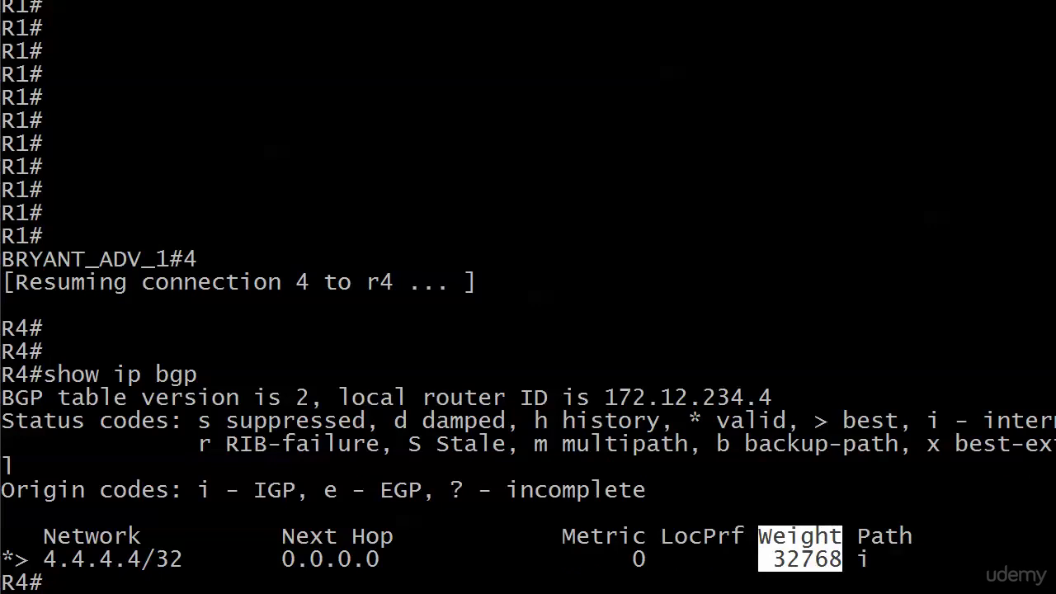
Return to R4 and display its BGP neighbor summary with show ip bgp summ
{"action": "key", "text": "ctrl+shift+6"}
{"action": "type", "text": "x2"}
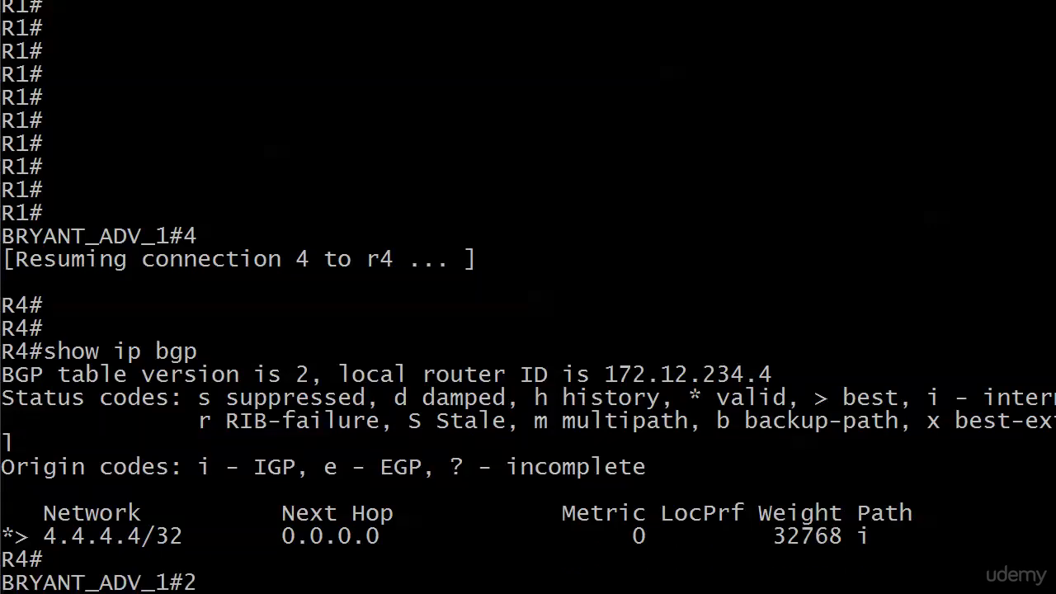
{"action": "key", "text": "BackSpace"}
{"action": "key", "text": "Return"}
{"action": "key", "text": "Return"}
{"action": "key", "text": "Return"}
{"action": "type", "text": "sh"}
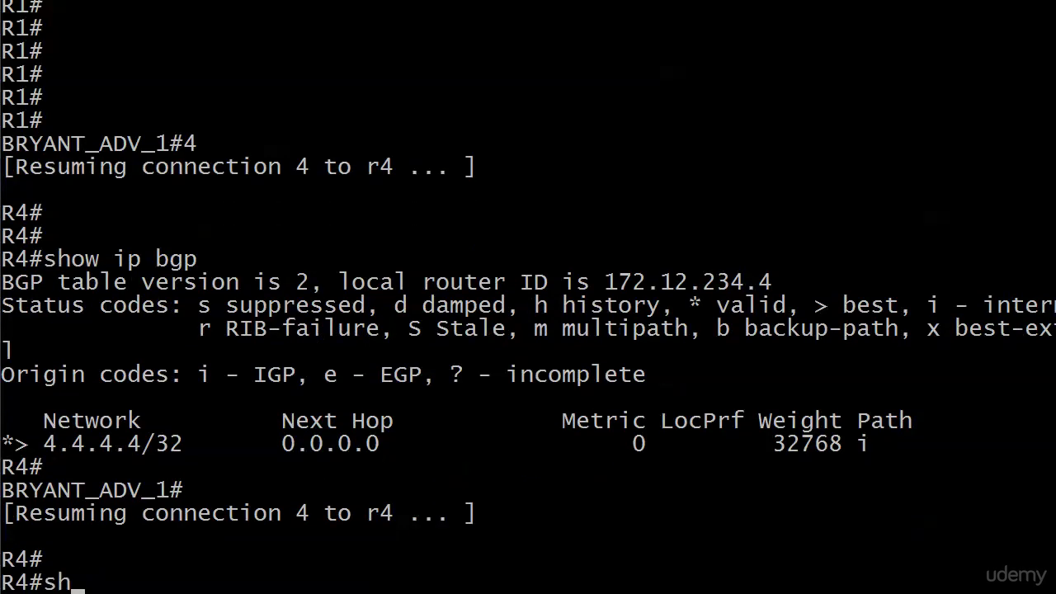
{"action": "type", "text": "ow ip bgp summ"}
{"action": "key", "text": "Return"}
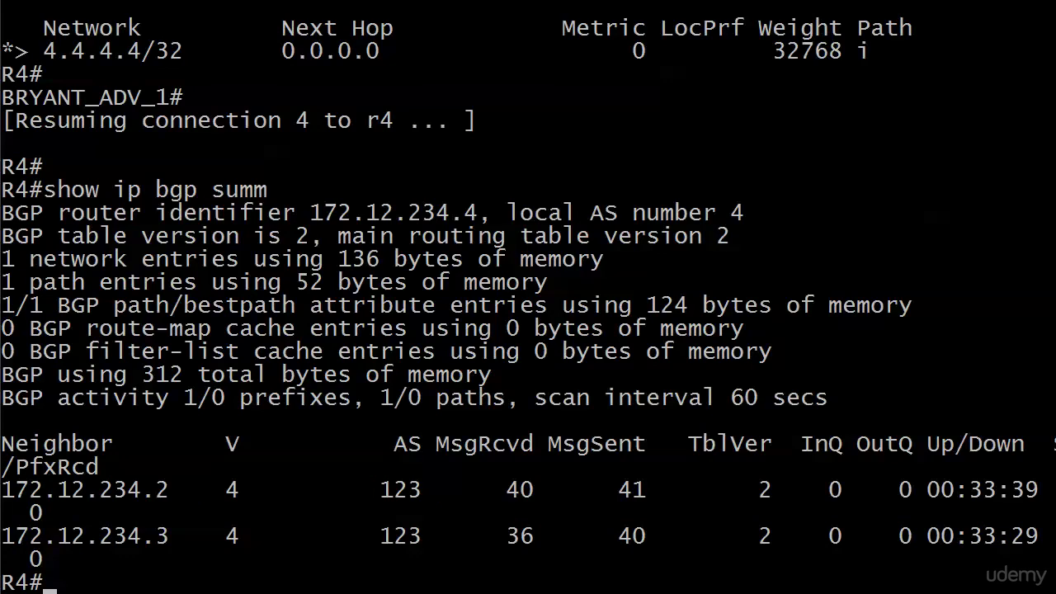
Switch to R2 and show its BGP table, learning 4.4.4.4/32 via 172.12.234.4
{"action": "key", "text": "ctrl+shift+6"}
{"action": "type", "text": "x2"}
{"action": "key", "text": "Return"}
{"action": "key", "text": "Return"}
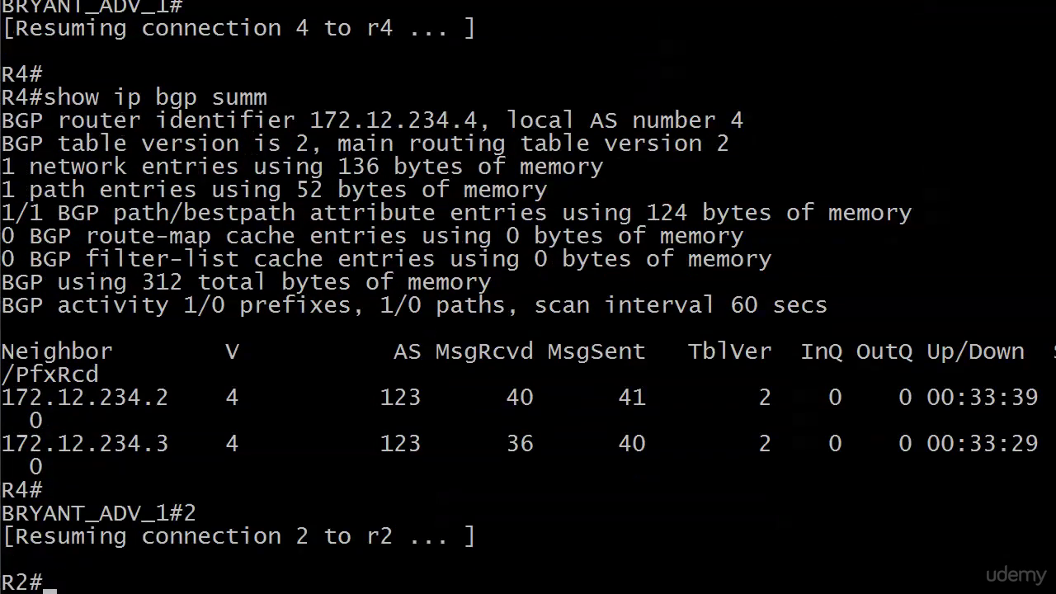
{"action": "type", "text": "show ip bgp"}
{"action": "key", "text": "Return"}
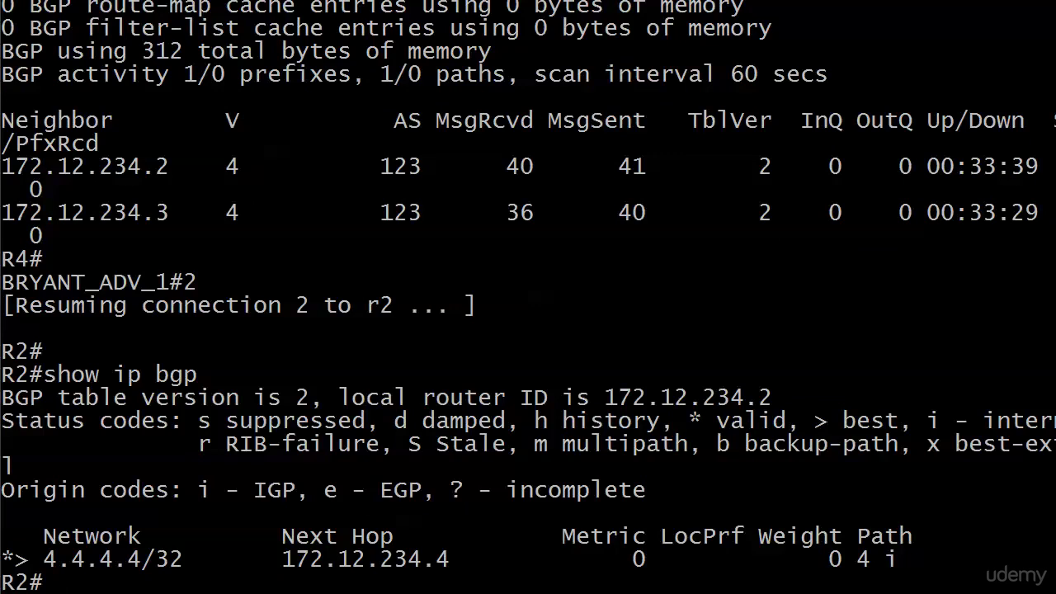
Switch to R3 to check its BGP entry for 4.4.4.4/32, then suspend it
{"action": "key", "text": "ctrl+shift+6"}
{"action": "type", "text": "x"}
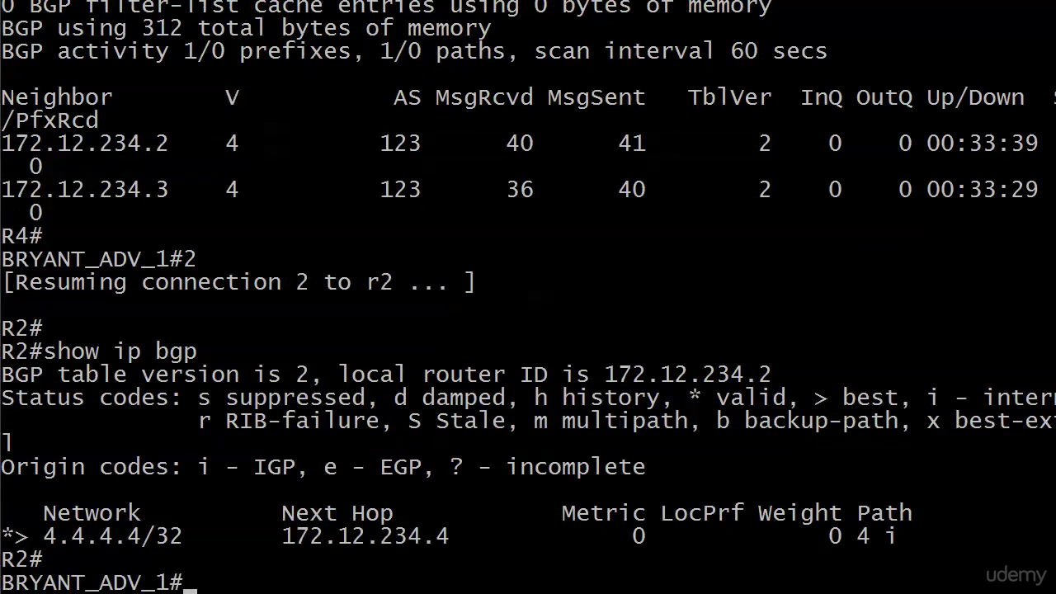
{"action": "type", "text": "3"}
{"action": "key", "text": "Return"}
{"action": "key", "text": "Return"}
{"action": "type", "text": "show ip bgp"}
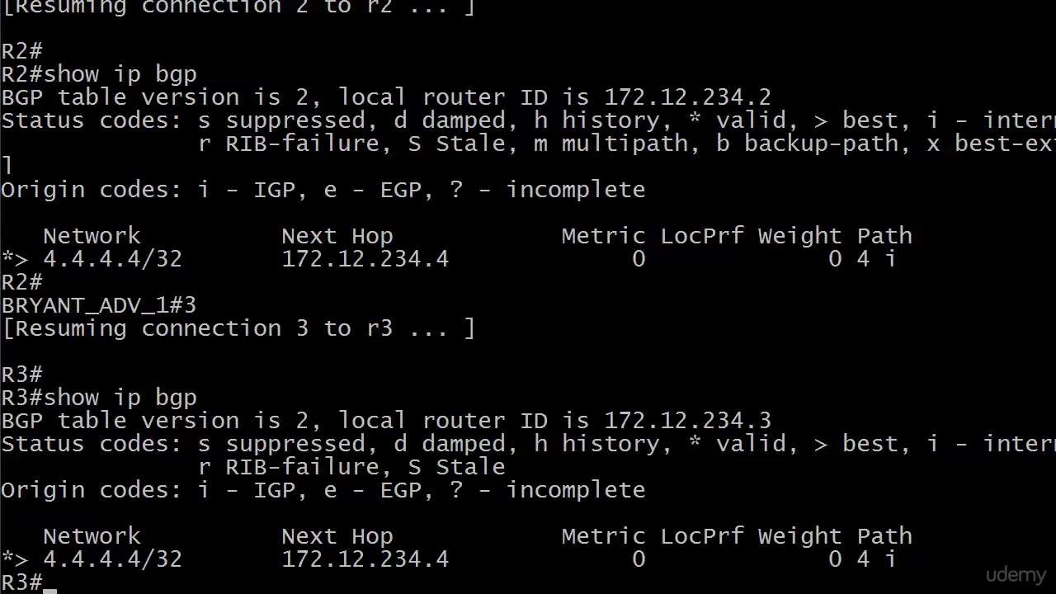
{"action": "key", "text": "ctrl+shift+6"}
Resume R1 and run show ip bgp, listing two unselected internal paths to 4.4.4.4/32
{"action": "type", "text": "x1"}
{"action": "key", "text": "Return"}
{"action": "key", "text": "Return"}
{"action": "key", "text": "Return"}
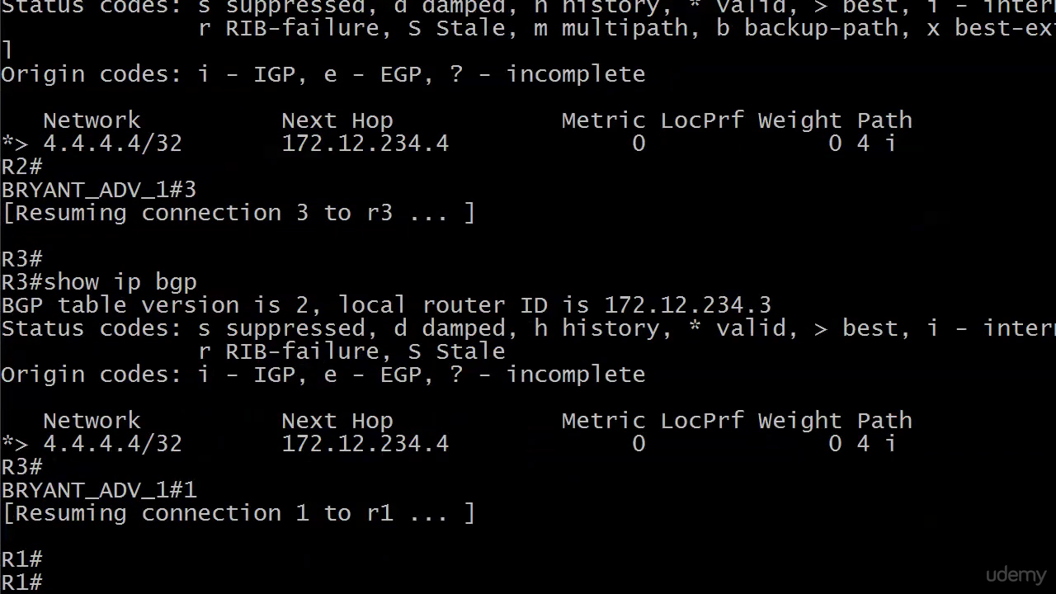
{"action": "type", "text": "show ip bgp"}
{"action": "key", "text": "Return"}
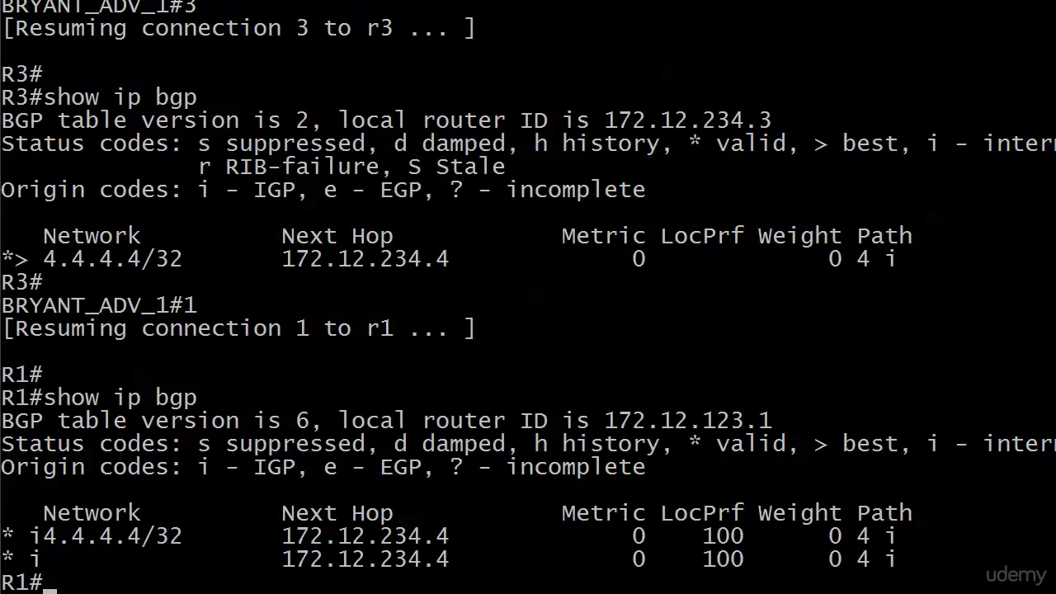
Run show ip bgp 4.4.4.4 on R1 to see next hop 172.12.234.4 inaccessible
{"action": "type", "text": "show ip bgp l"}
{"action": "key", "text": "BackSpace"}
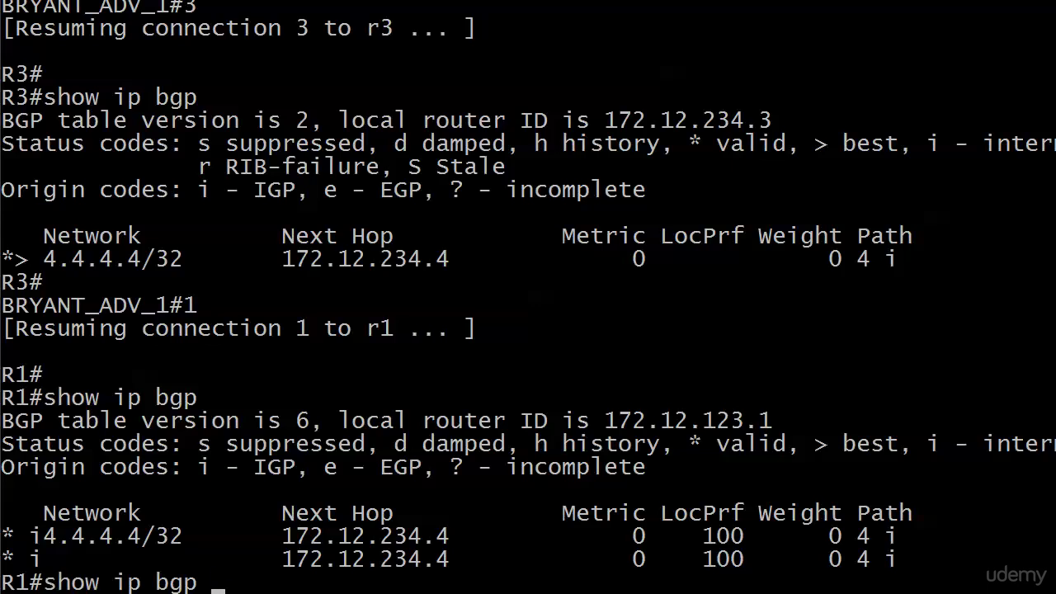
{"action": "type", "text": "4.4.4.4"}
{"action": "key", "text": "Return"}
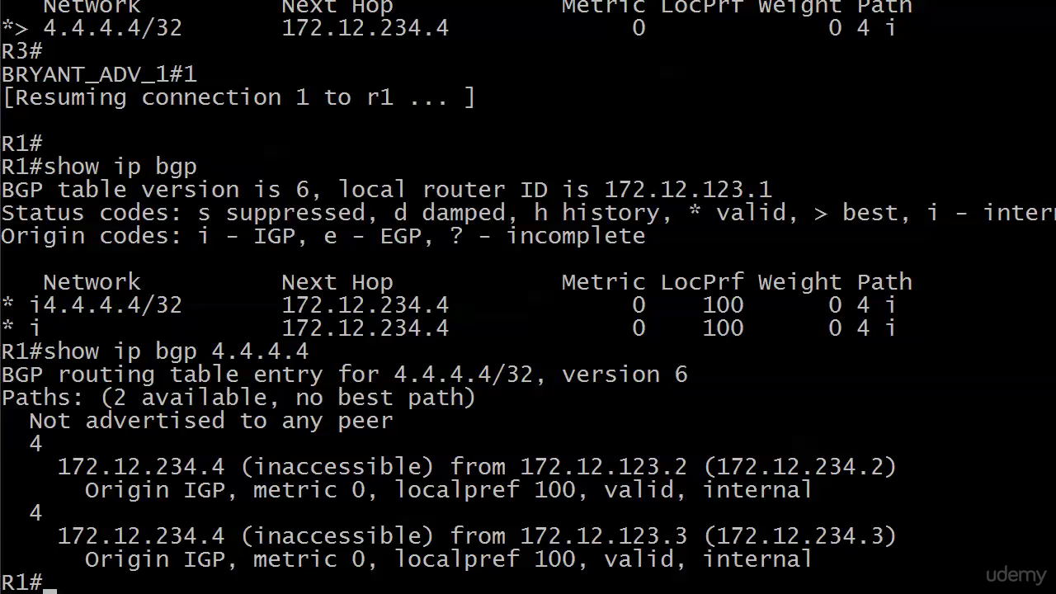
On R2, set neighbor 172.12.123.1 next-hop-self under router bgp 123 and save with wr
{"action": "key", "text": "ctrl+shift+6"}
{"action": "type", "text": "x2"}
{"action": "key", "text": "Return"}
{"action": "key", "text": "Return"}
{"action": "key", "text": "Return"}
{"action": "key", "text": "Return"}
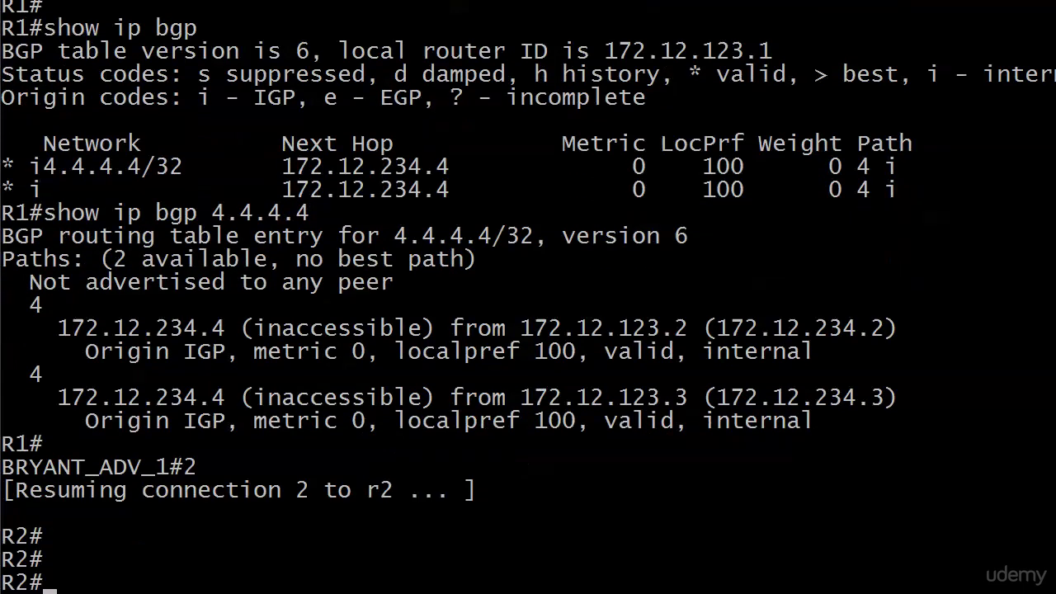
{"action": "type", "text": "conf t"}
{"action": "key", "text": "Return"}
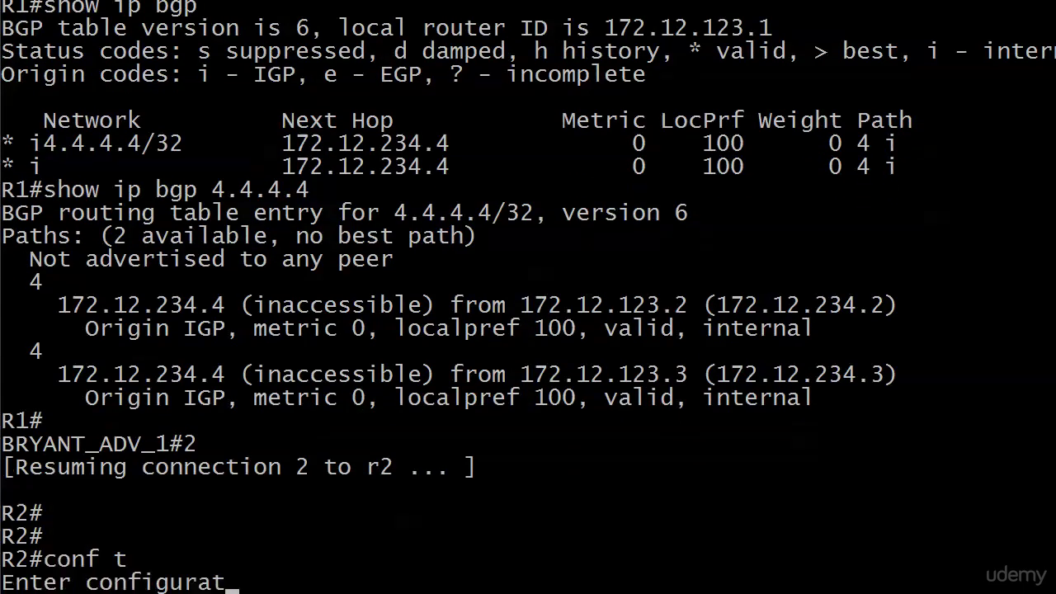
{"action": "type", "text": "router bgp 123"}
{"action": "key", "text": "Return"}
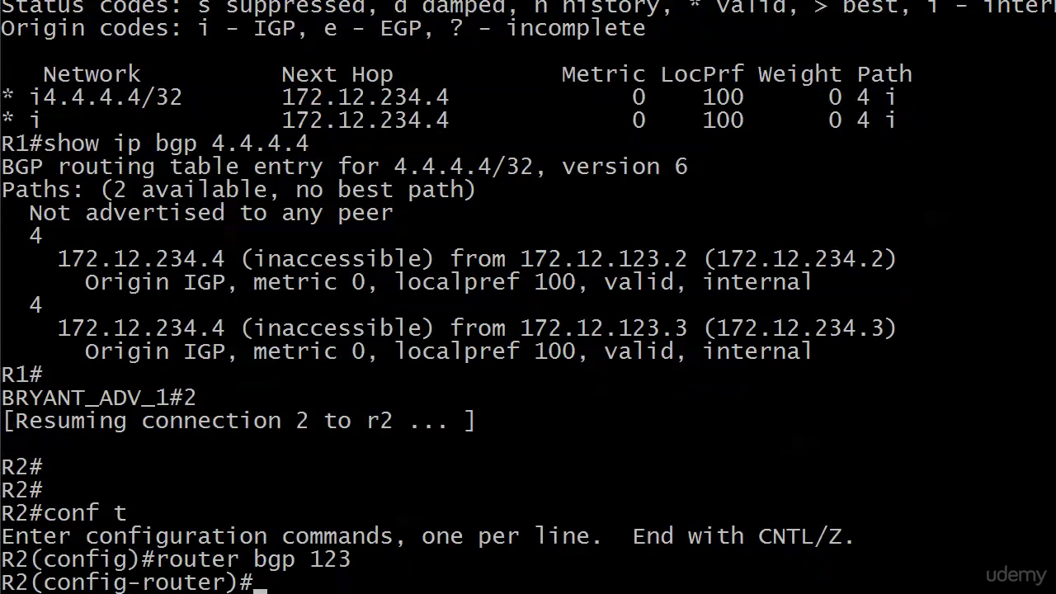
{"action": "type", "text": "neighbor 172.12.123."}
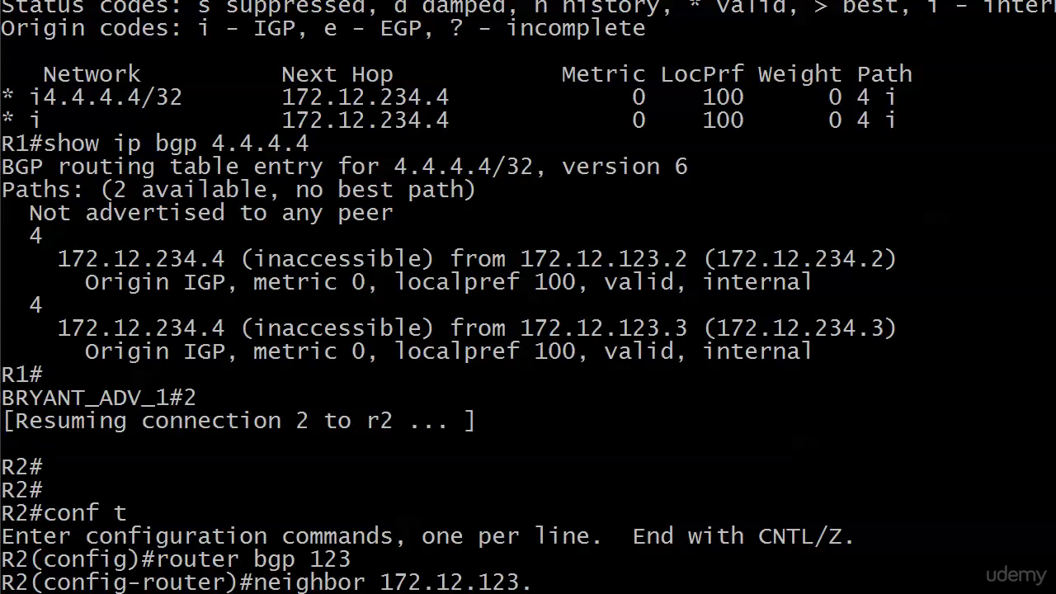
{"action": "type", "text": "1 next-hop"}
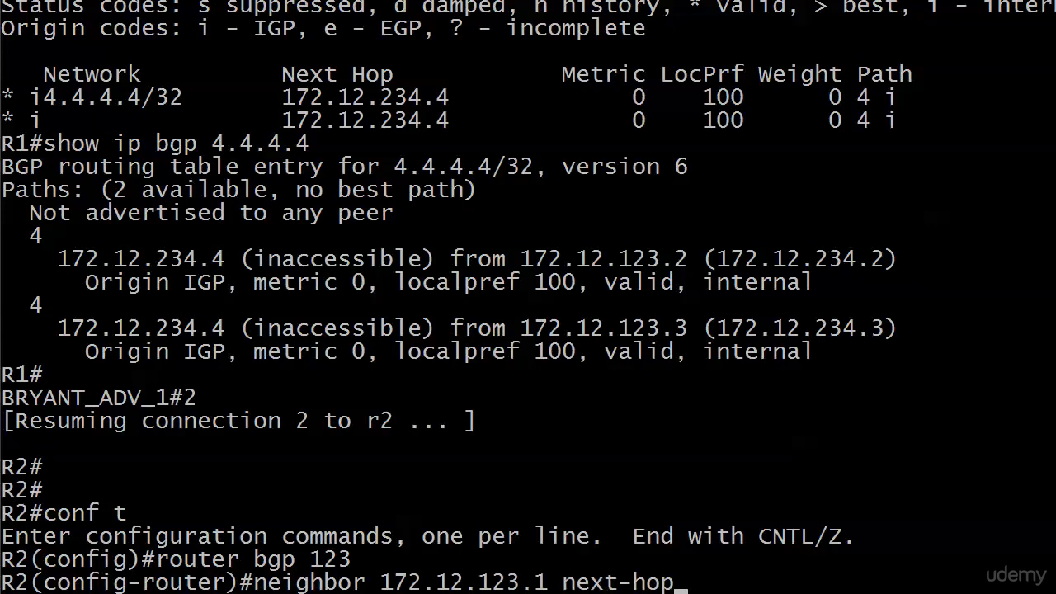
{"action": "type", "text": "-self"}
{"action": "key", "text": "Return"}
{"action": "key", "text": "ctrl+z"}
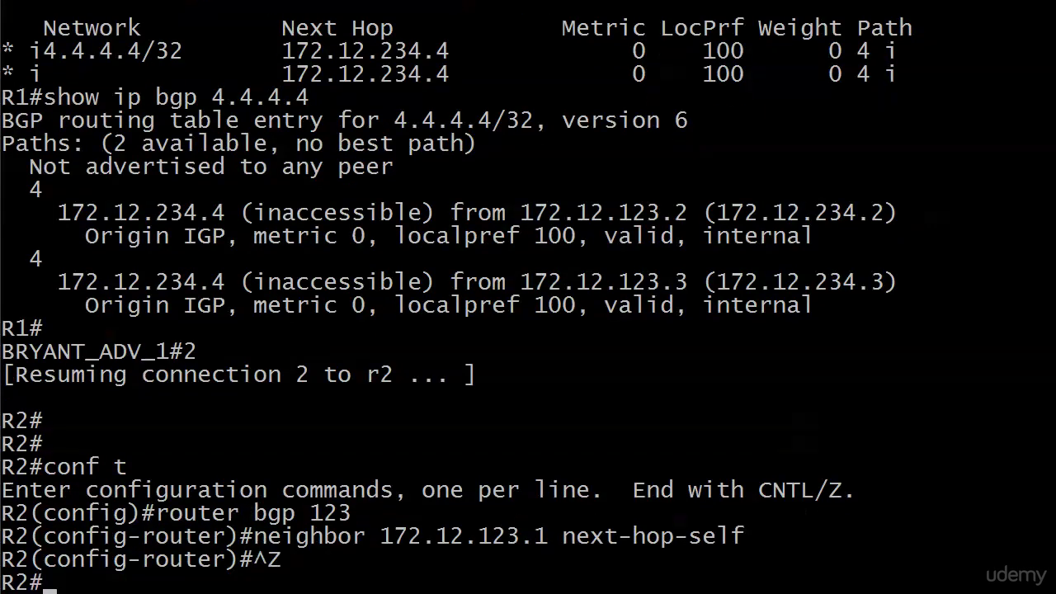
{"action": "type", "text": "wr"}
{"action": "key", "text": "Return"}
On R3, set neighbor 172.12.123.1 next-hop-self under router bgp 123 and save with wr
{"action": "key", "text": "ctrl+shift+6"}
{"action": "type", "text": "x3"}
{"action": "key", "text": "Return"}
{"action": "key", "text": "Return"}
{"action": "type", "text": "conf "}
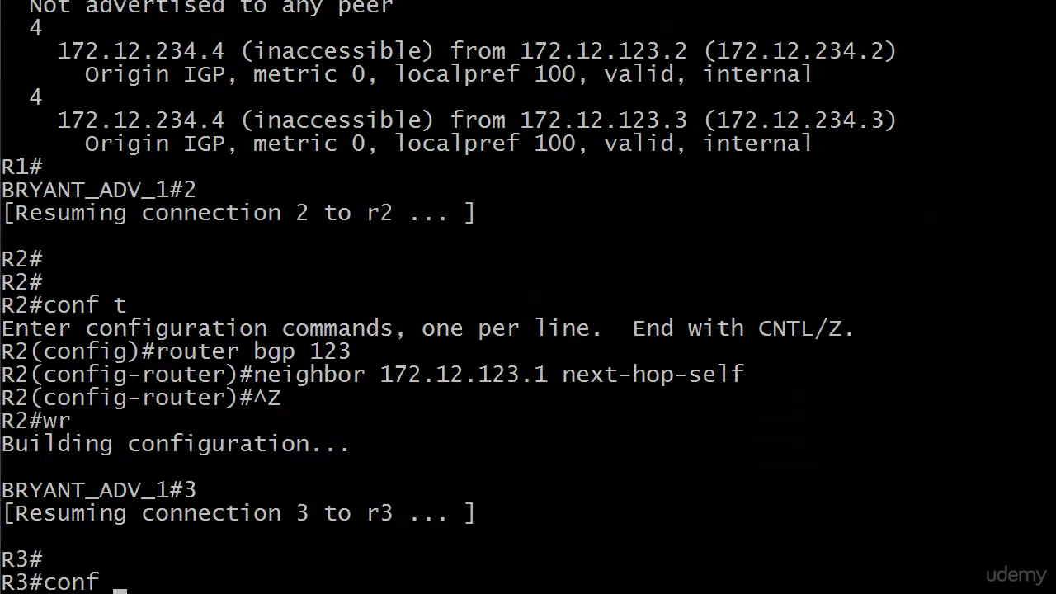
{"action": "type", "text": " t"}
{"action": "key", "text": "Return"}
{"action": "type", "text": "router bgp 123"}
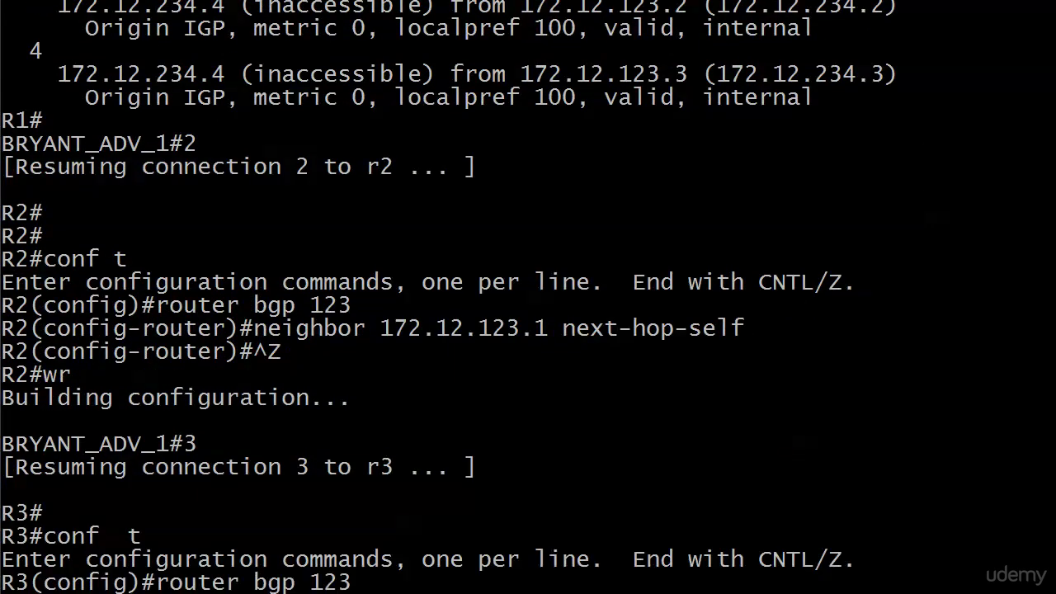
{"action": "key", "text": "Return"}
{"action": "type", "text": "neighbor 172."}
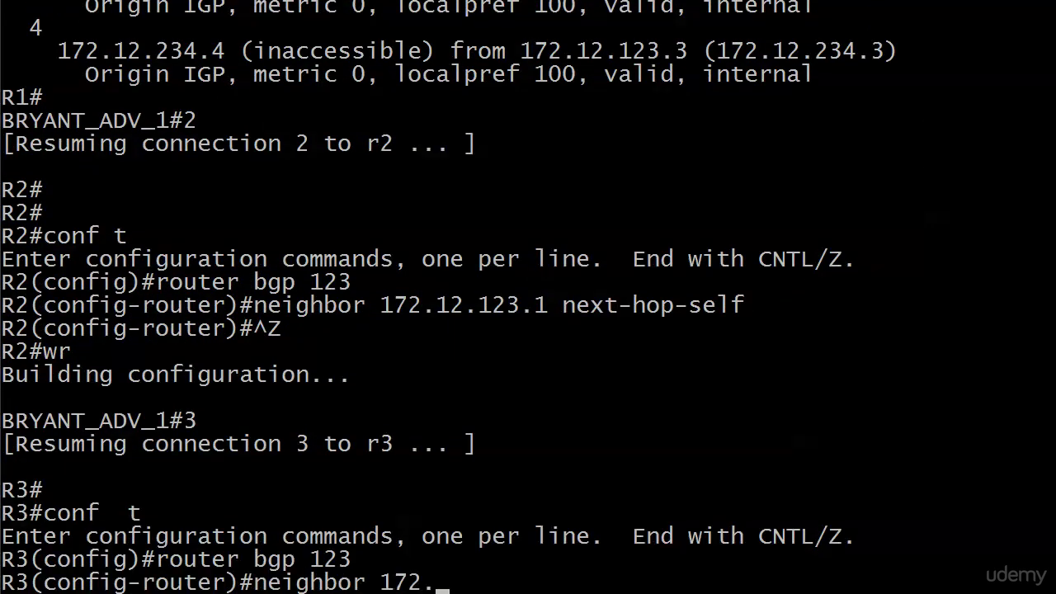
{"action": "type", "text": "12.123.1 next-ho"}
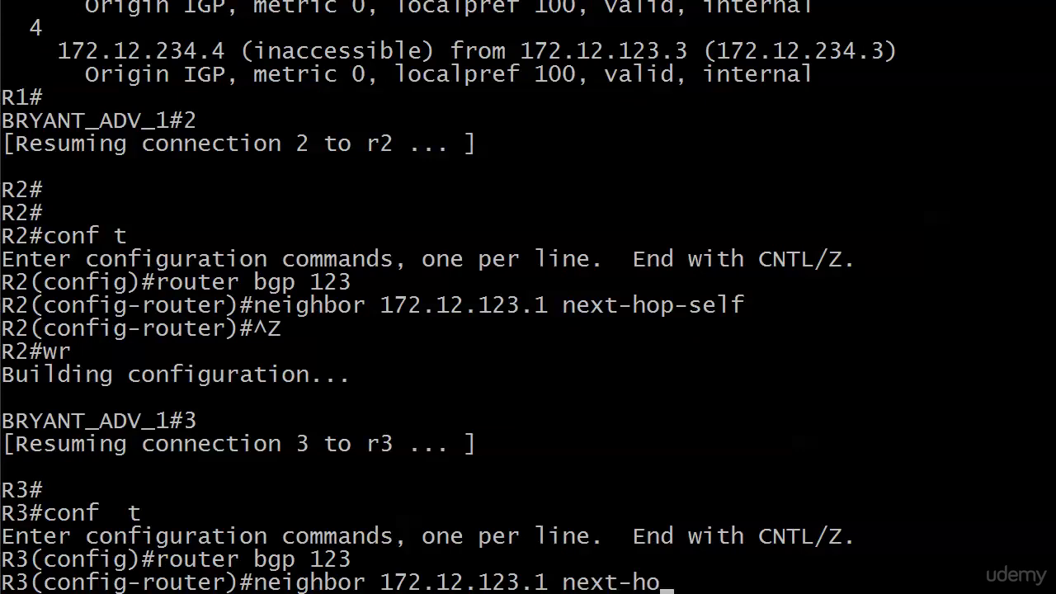
{"action": "type", "text": "p-self"}
{"action": "key", "text": "Return"}
{"action": "key", "text": "ctrl+z"}
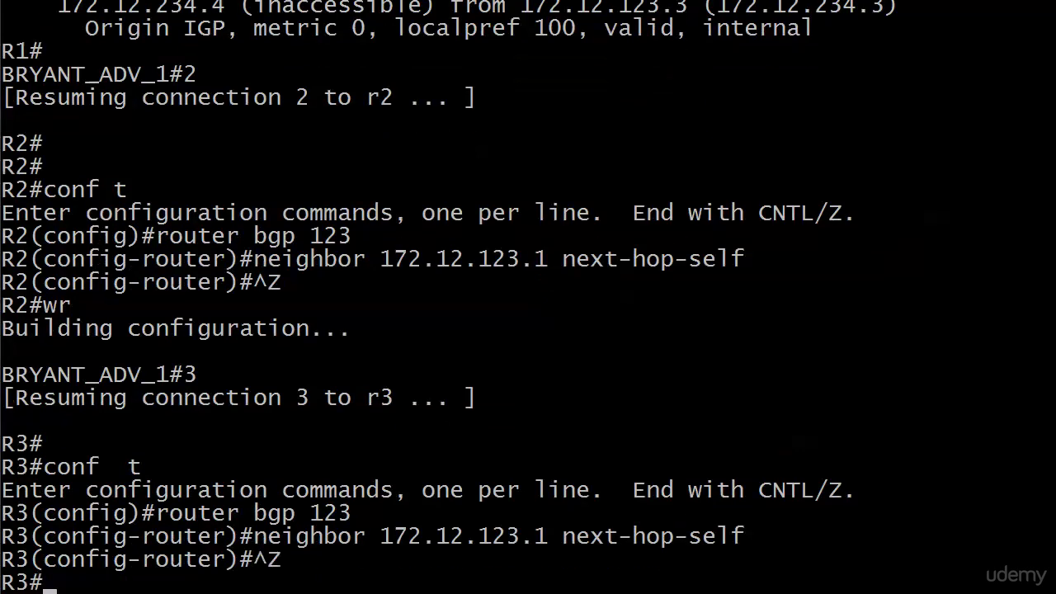
{"action": "type", "text": "wr"}
{"action": "key", "text": "Return"}
Return to the R1 session through the terminal server
{"action": "key", "text": "ctrl+shift+6"}
{"action": "type", "text": "x1"}
{"action": "key", "text": "Return"}
{"action": "key", "text": "Return"}
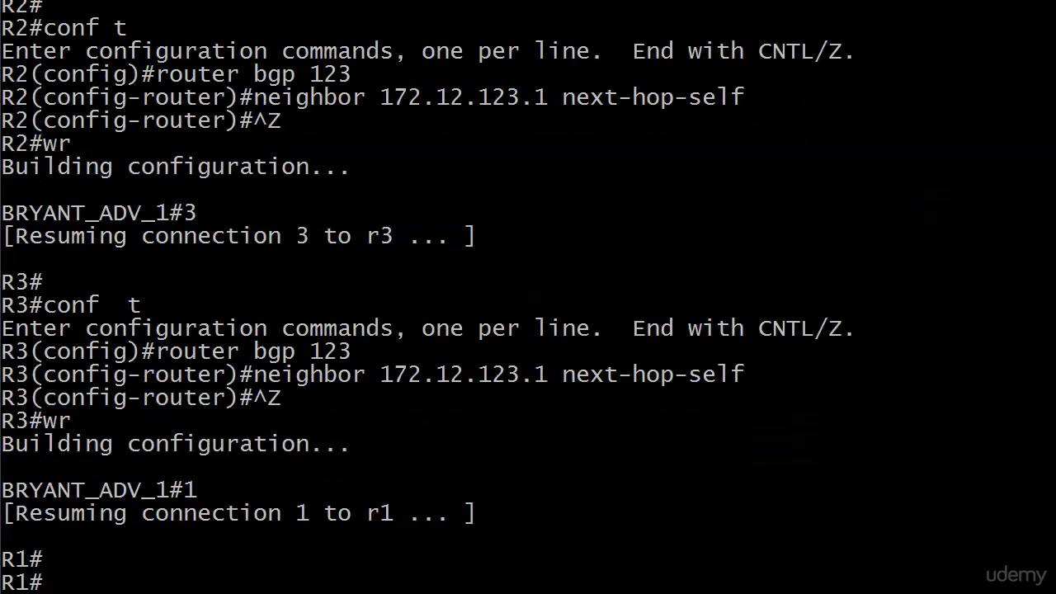
Run clear ip bgp * soft in on R1 and recheck show ip bgp: 4.4.4.4/32 best via 172.12.123.2
{"action": "type", "text": "show ip bgp"}
{"action": "key", "text": "Return"}
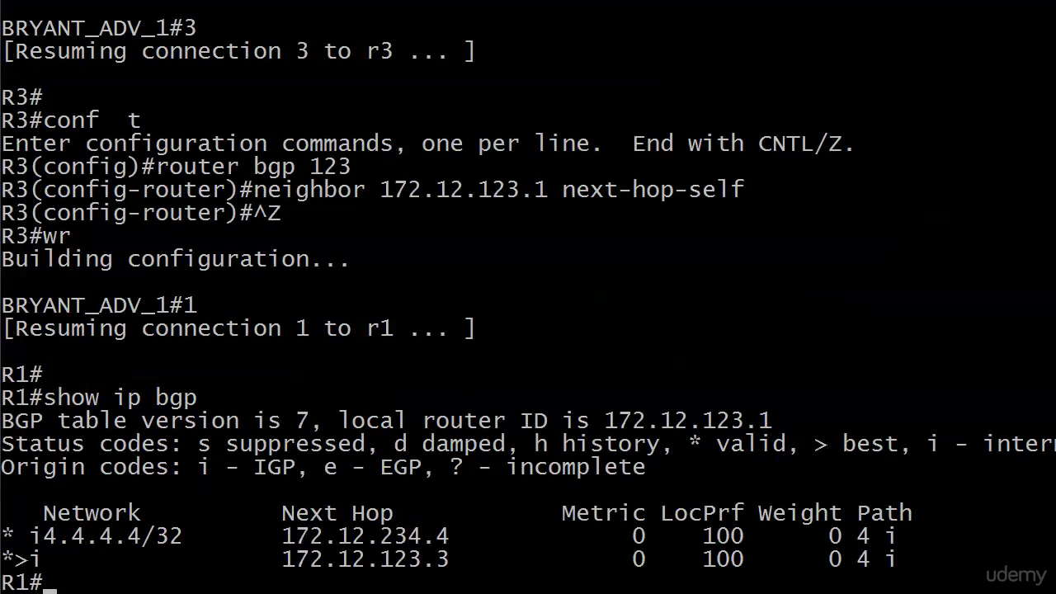
{"action": "key", "text": "Return"}
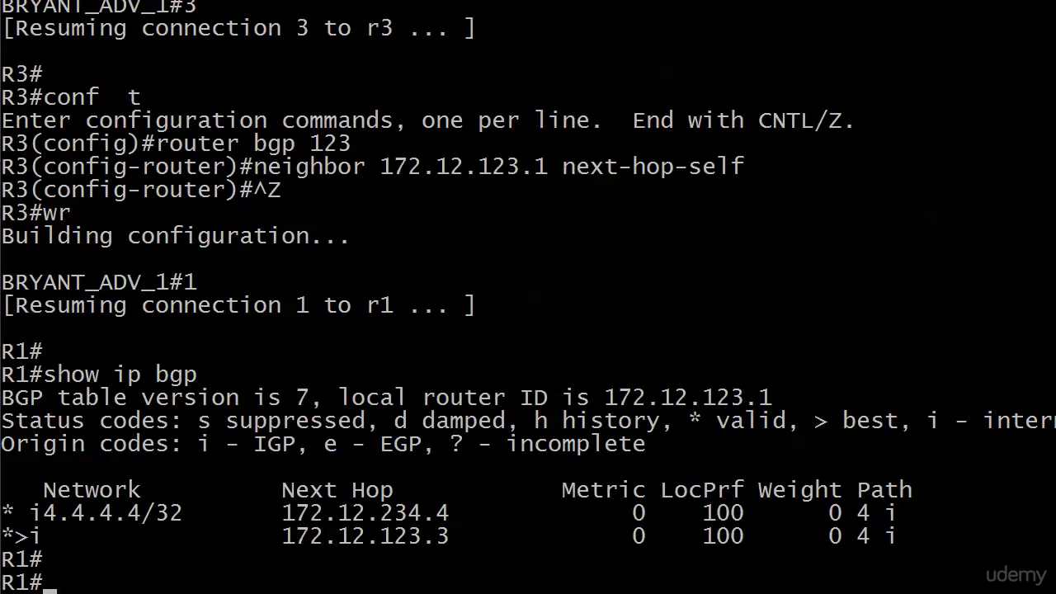
{"action": "type", "text": "clear ip bgp"}
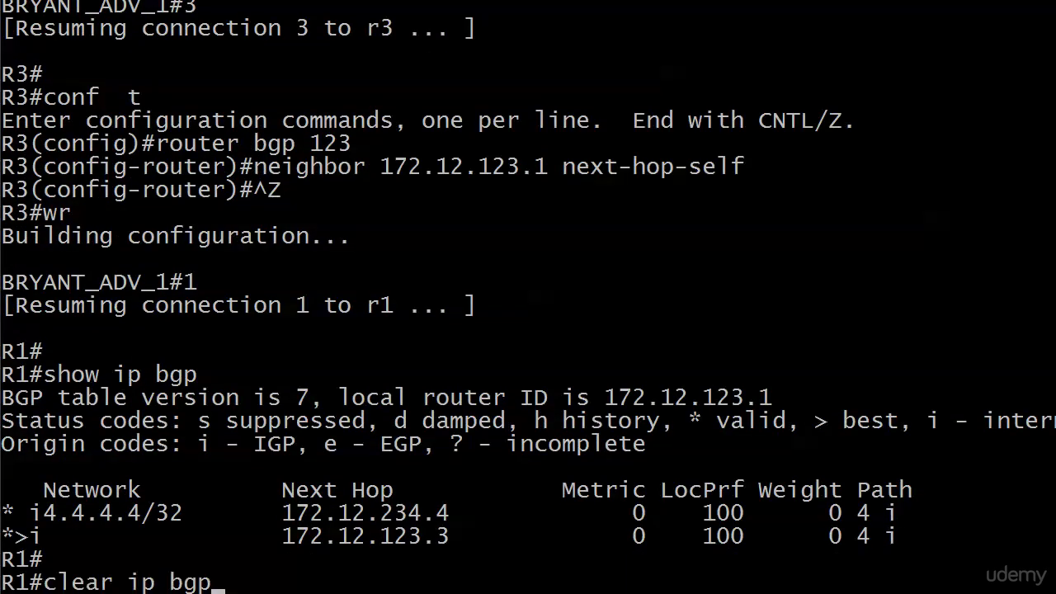
{"action": "type", "text": " * soft in"}
{"action": "key", "text": "Return"}
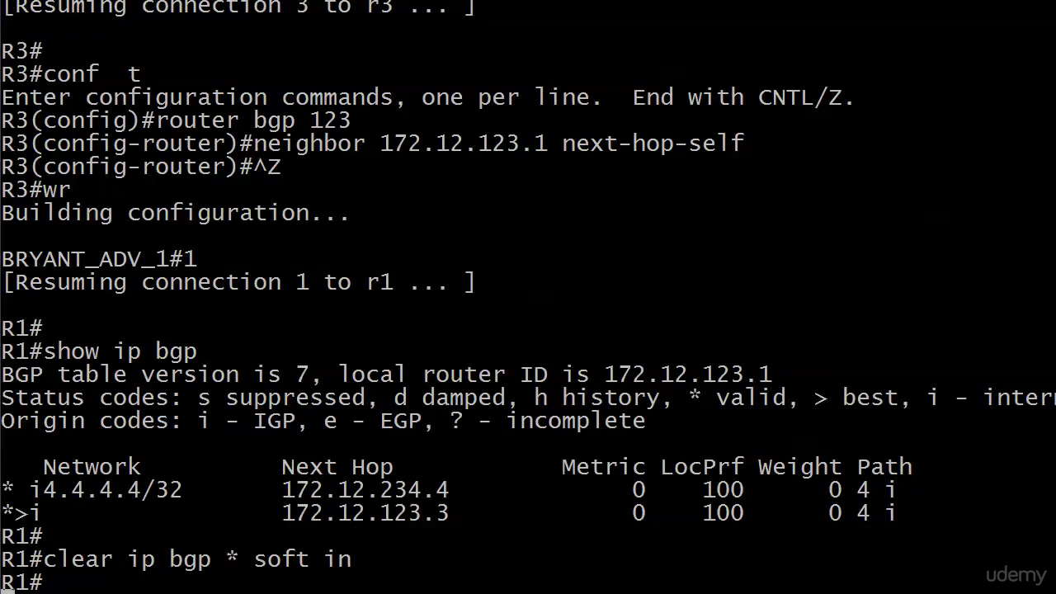
{"action": "key", "text": "Return"}
{"action": "type", "text": "show ip bgp"}
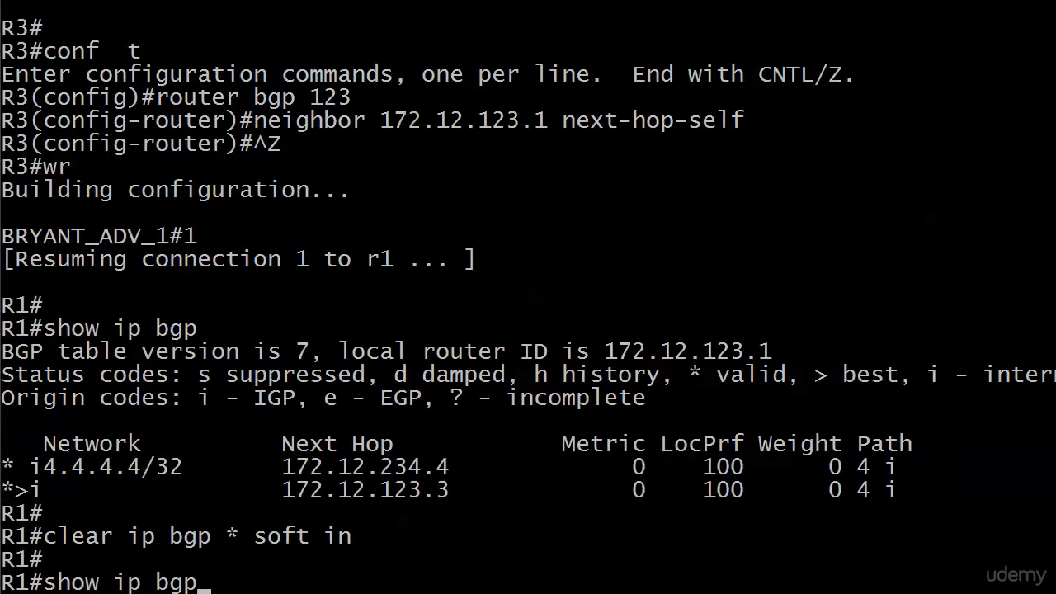
{"action": "key", "text": "Return"}
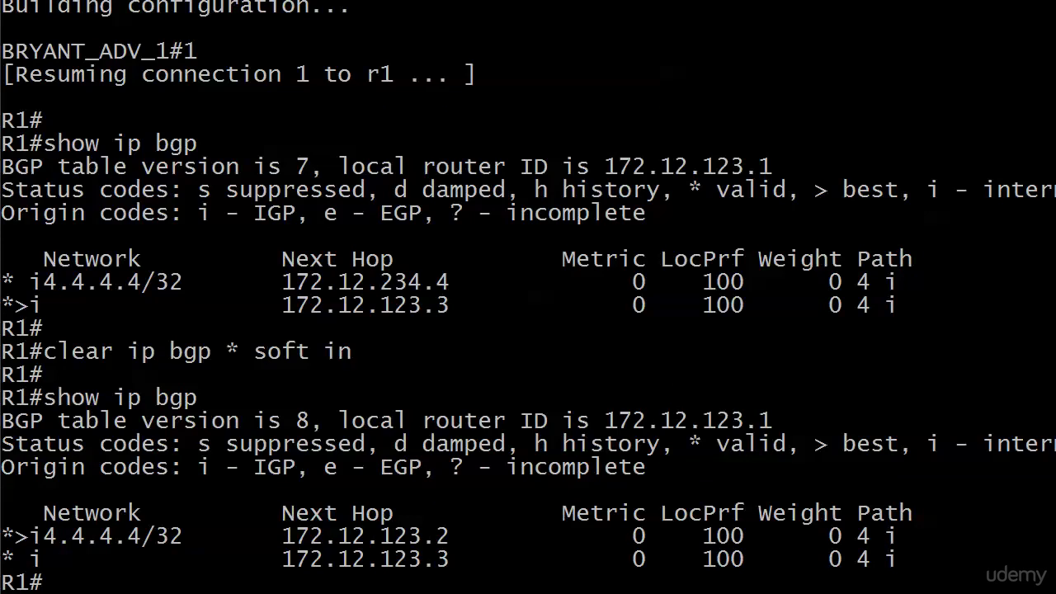
{"action": "right_click", "coordinate": [513, 289]}
{"action": "left_click", "coordinate": [538, 299]}
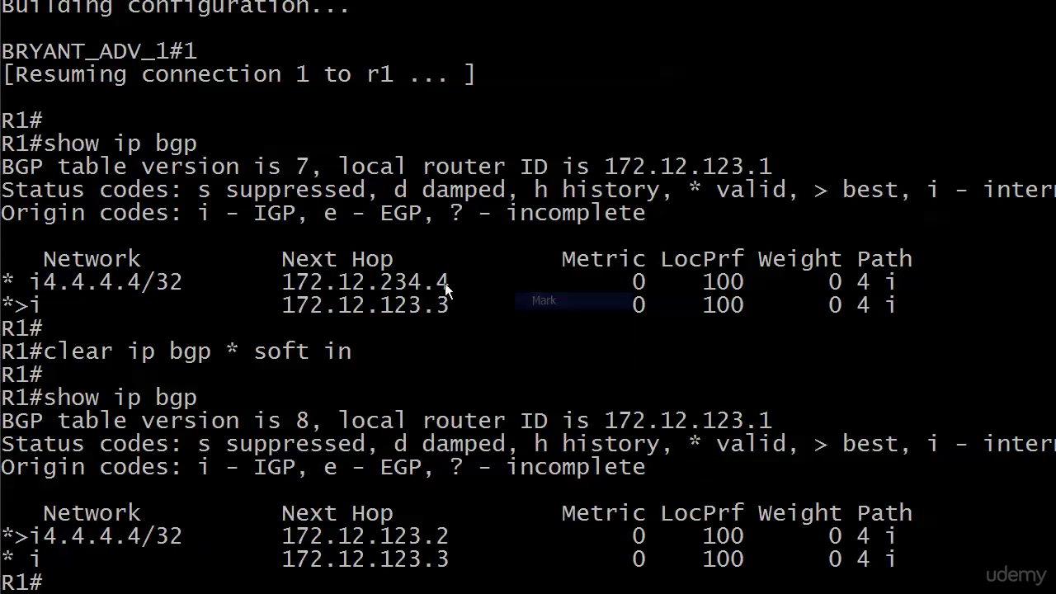
{"action": "left_click", "coordinate": [7, 145]}
{"action": "left_click_drag", "start_coordinate": [7, 145], "coordinate": [470, 310]}
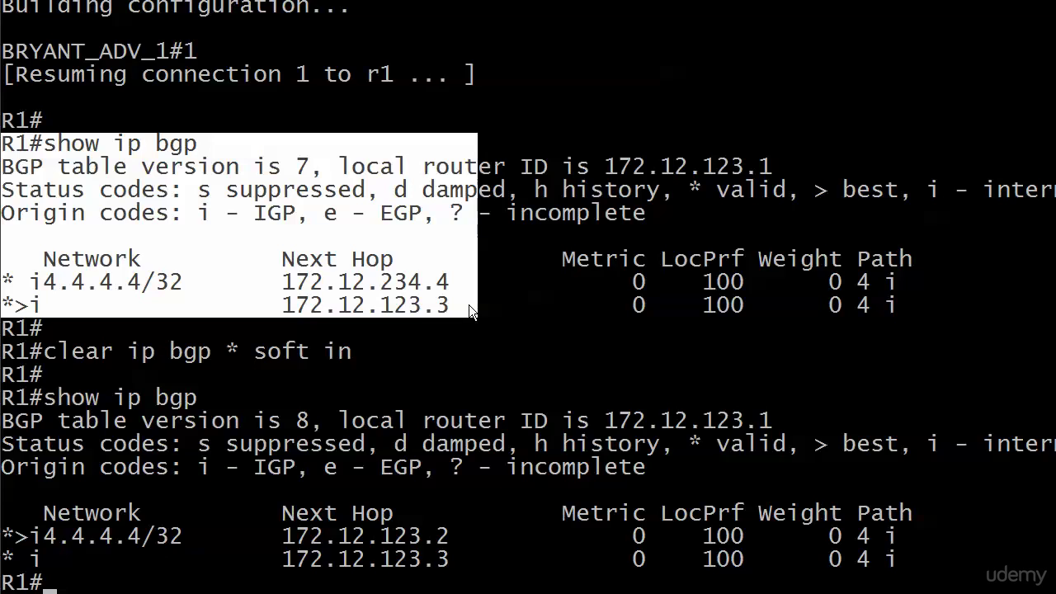
{"action": "left_click_drag", "start_coordinate": [6, 305], "coordinate": [462, 306]}
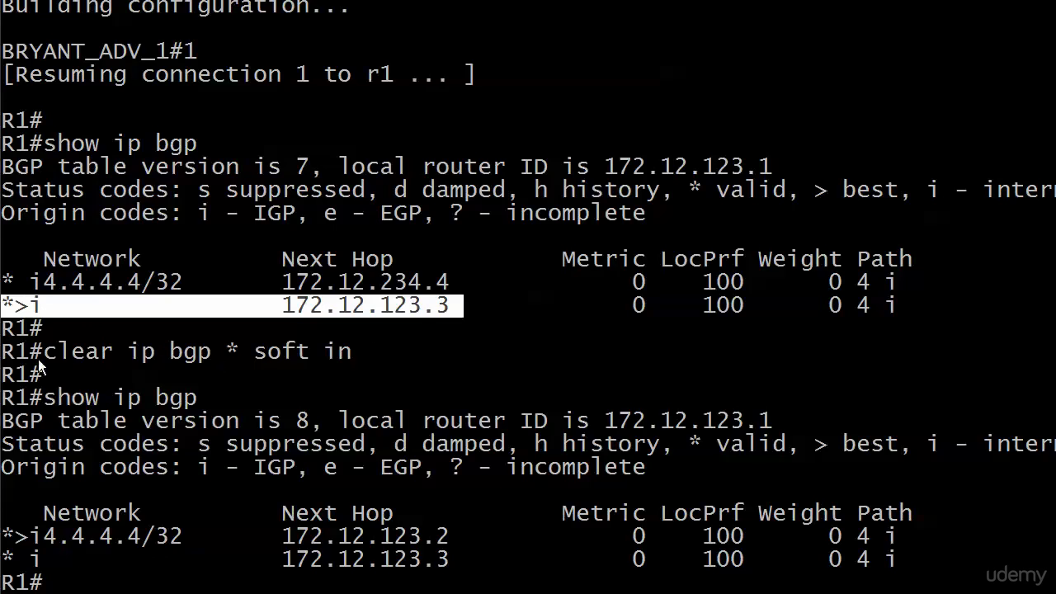
{"action": "left_click_drag", "start_coordinate": [33, 354], "coordinate": [353, 365]}
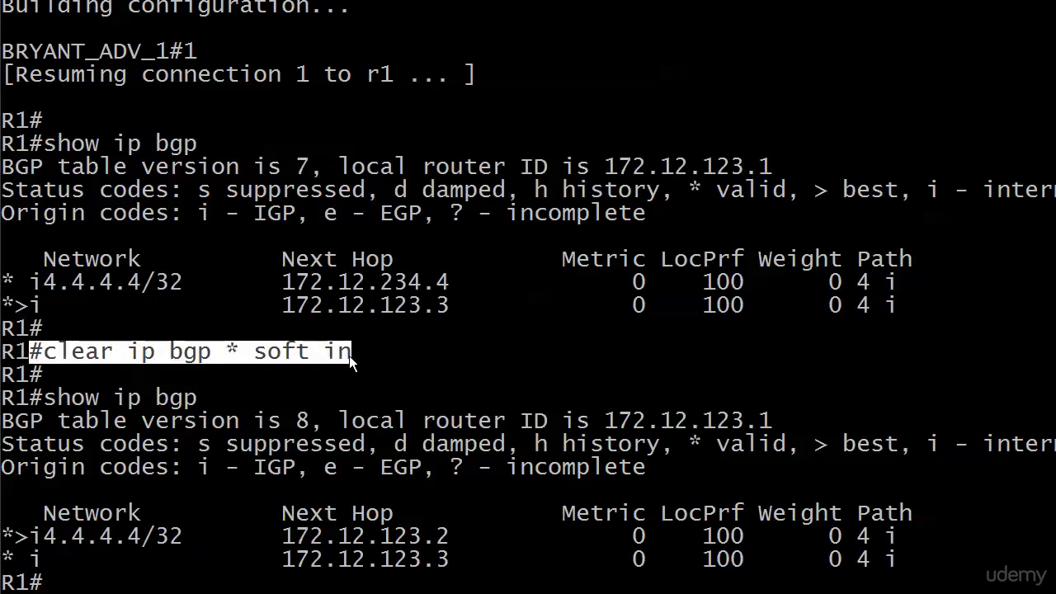
{"action": "left_click_drag", "start_coordinate": [6, 408], "coordinate": [456, 567]}
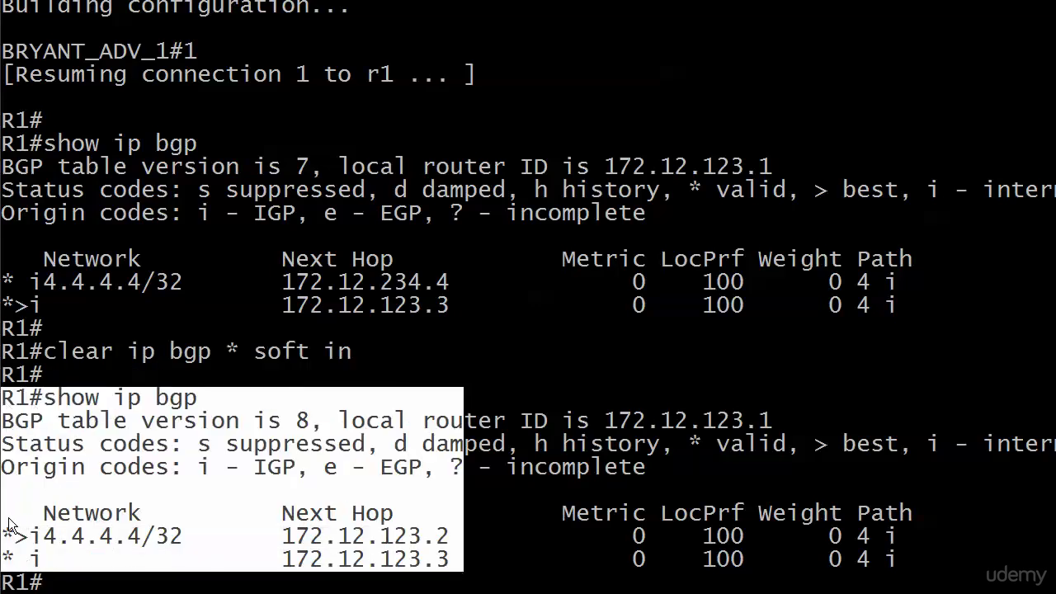
{"action": "left_click_drag", "start_coordinate": [8, 516], "coordinate": [468, 540]}
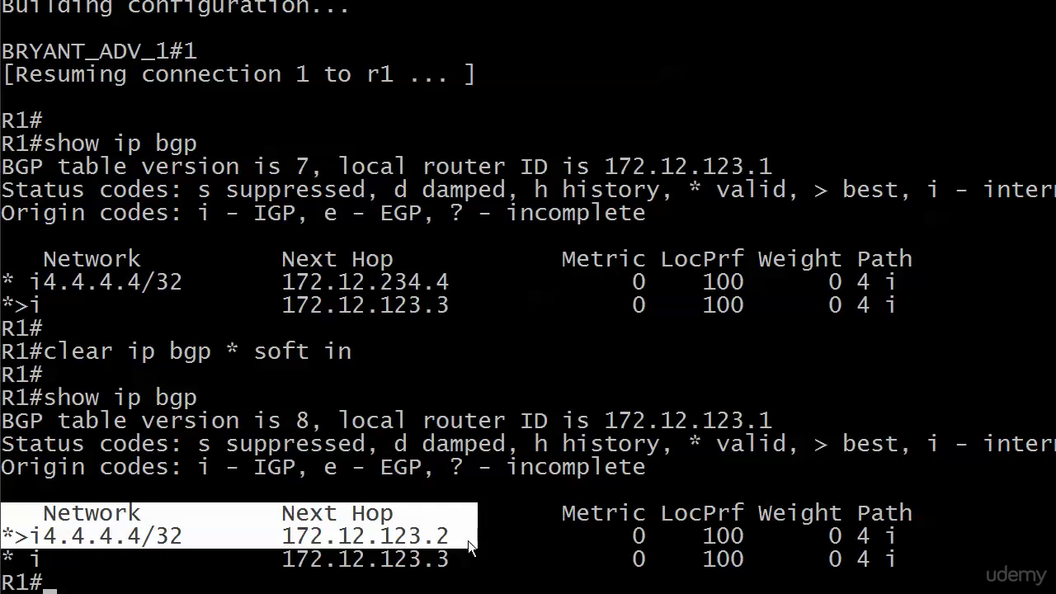
Run show ip bgp 4.4.4.4 on R1, showing best path #1 via 172.12.123.2
{"action": "right_click", "coordinate": [467, 541]}
{"action": "key", "text": "Return"}
{"action": "key", "text": "Return"}
{"action": "type", "text": "show i"}
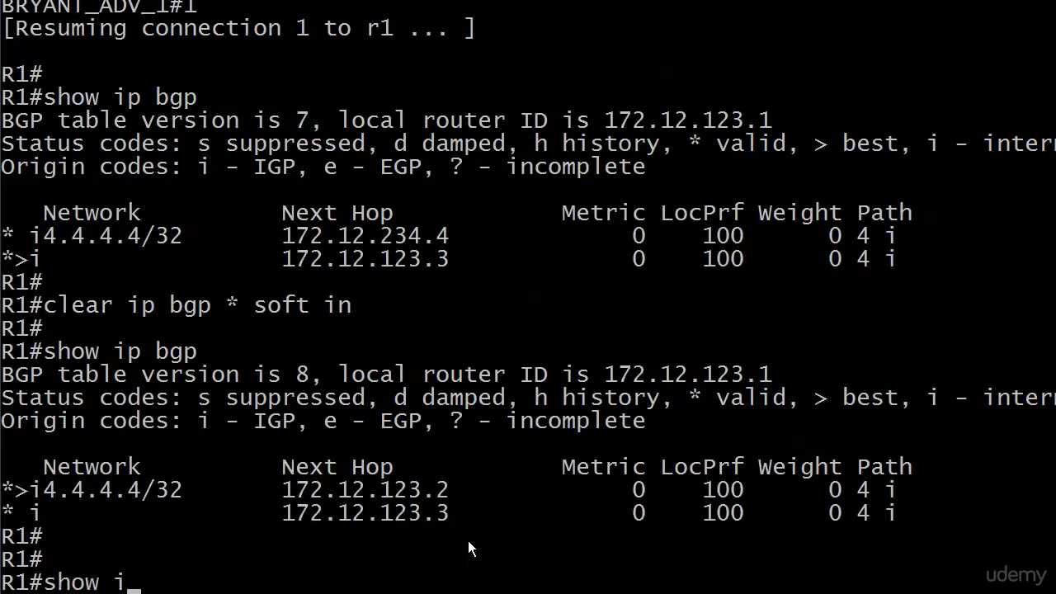
{"action": "type", "text": "p bgp 4.4.4.4"}
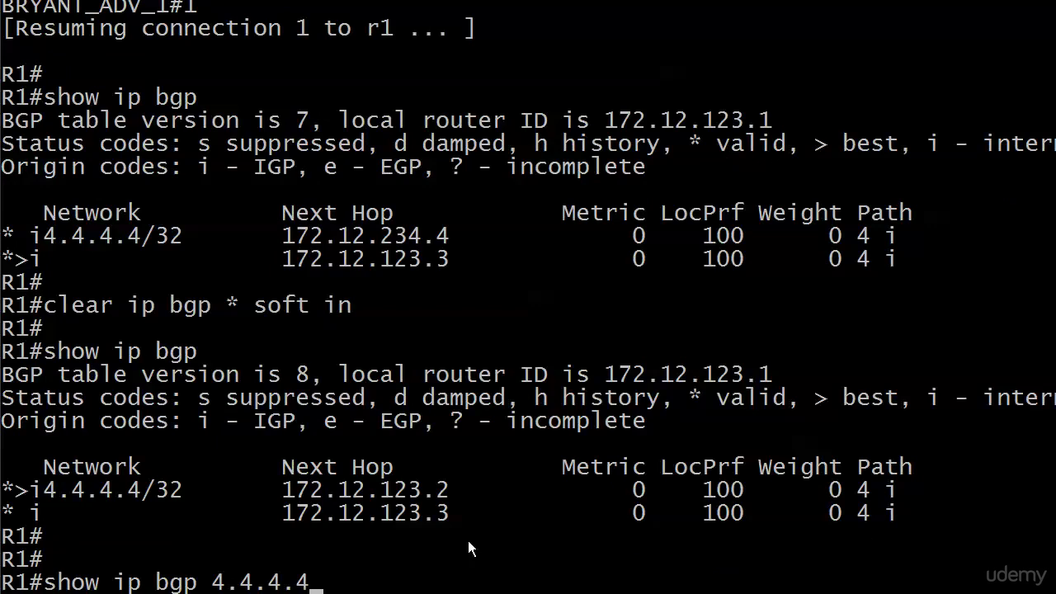
{"action": "key", "text": "Return"}
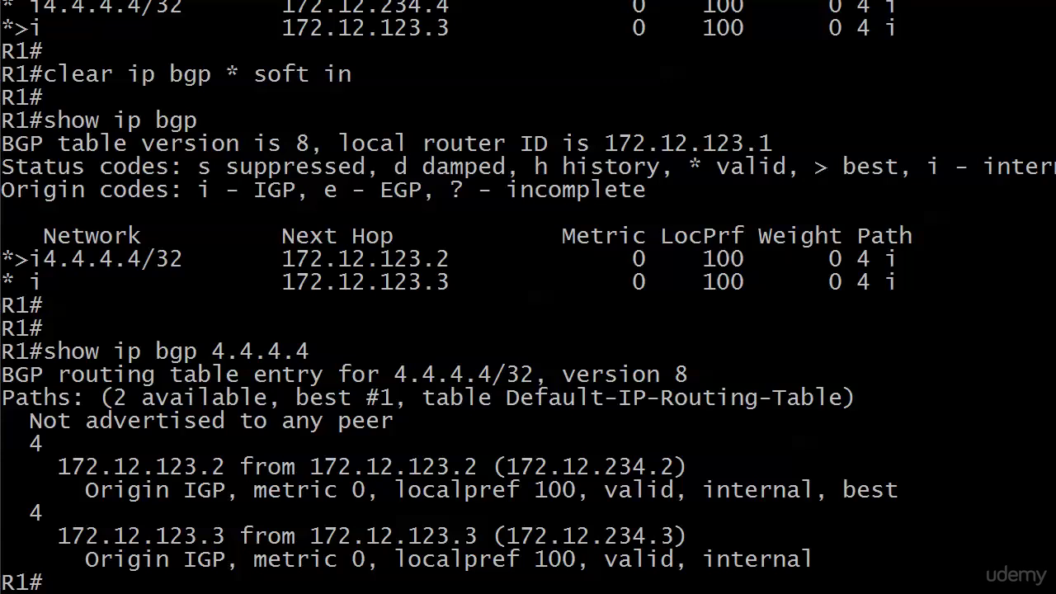
Enter configuration mode for router bgp 123 on R1
{"action": "type", "text": "conf t"}
{"action": "key", "text": "Return"}
{"action": "type", "text": "r"}
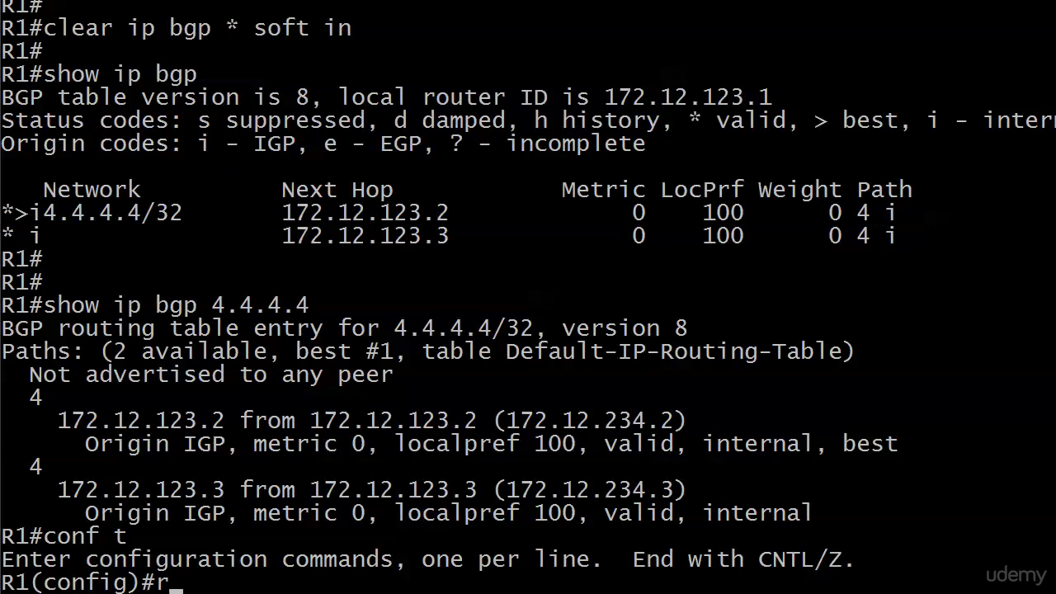
{"action": "type", "text": "oute rbgp"}
{"action": "key", "text": "BackSpace"}
{"action": "key", "text": "BackSpace"}
{"action": "key", "text": "BackSpace"}
{"action": "key", "text": "BackSpace"}
{"action": "type", "text": "r"}
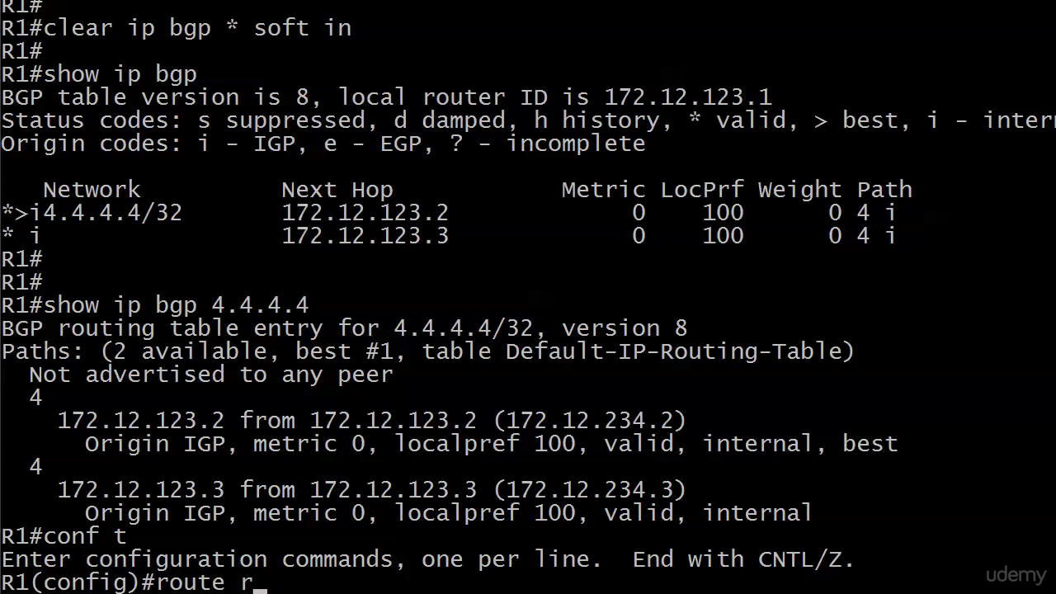
{"action": "key", "text": "BackSpace"}
{"action": "key", "text": "BackSpace"}
{"action": "key", "text": "BackSpace"}
{"action": "type", "text": "er bgp"}
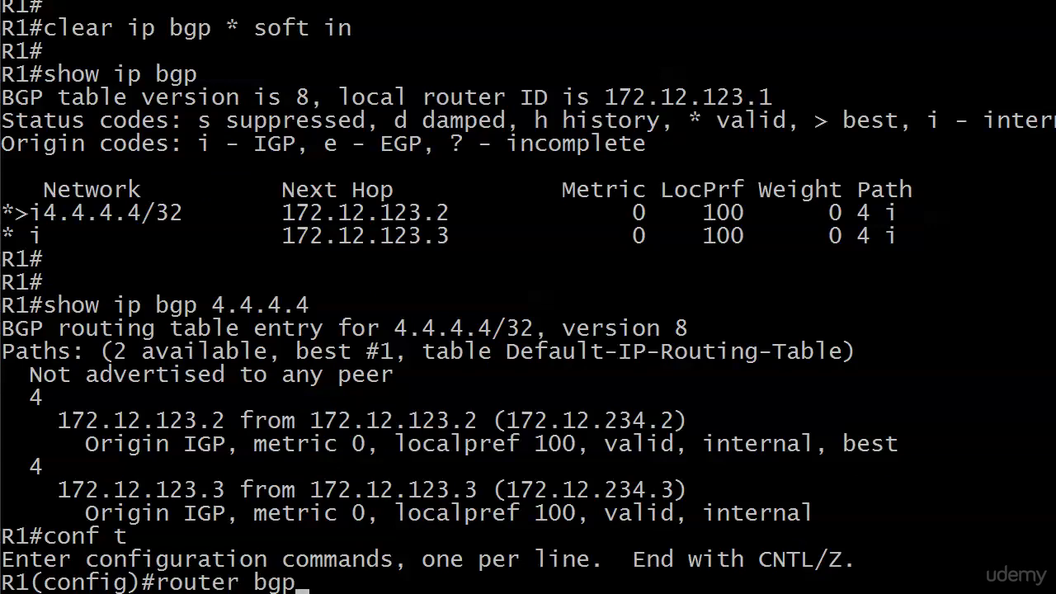
{"action": "type", "text": "o"}
{"action": "key", "text": "BackSpace"}
{"action": "type", "text": "123"}
{"action": "key", "text": "Return"}
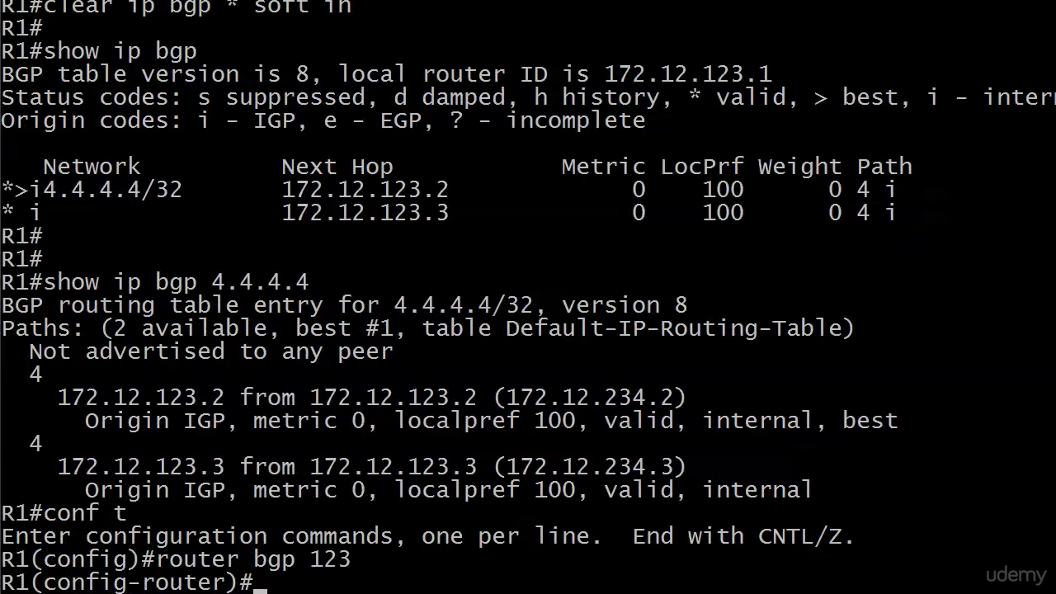
Set neighbor 172.12.123.3 weight 200 and exit configuration mode
{"action": "type", "text": "neighbor 172"}
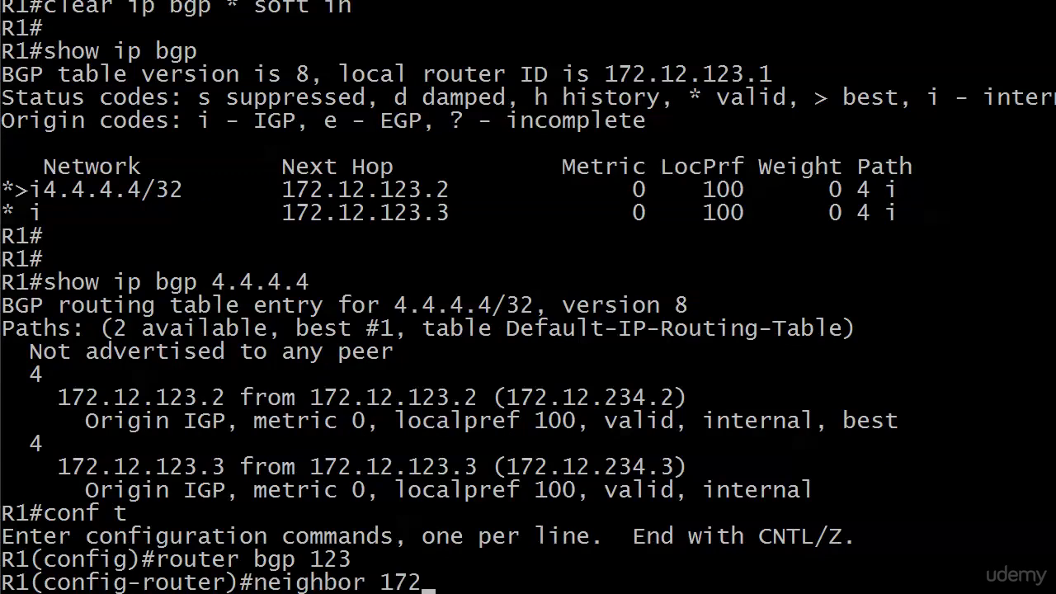
{"action": "type", "text": ".12.123.3 ?"}
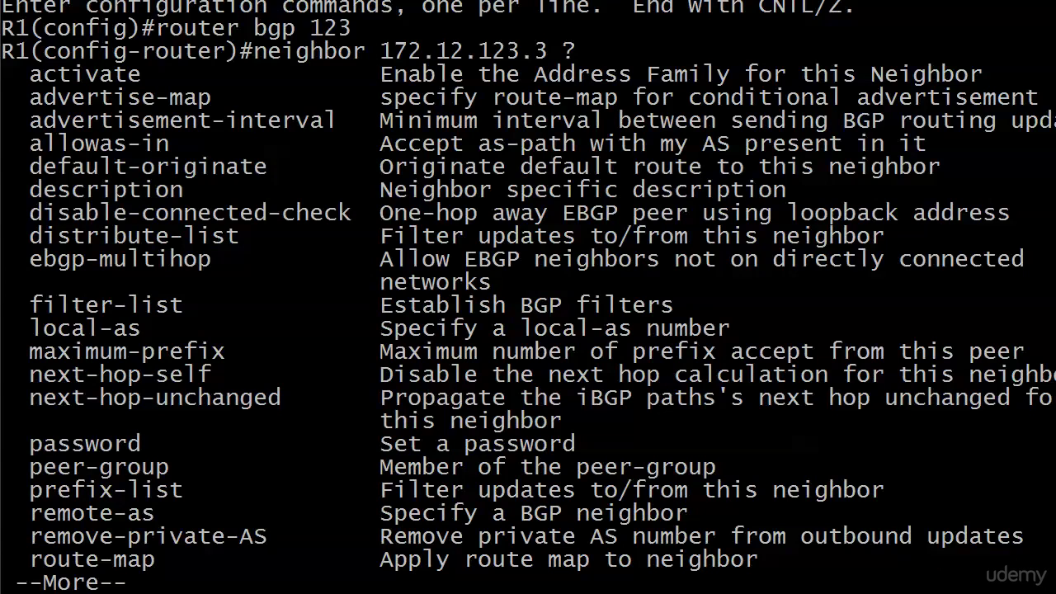
{"action": "key", "text": "space"}
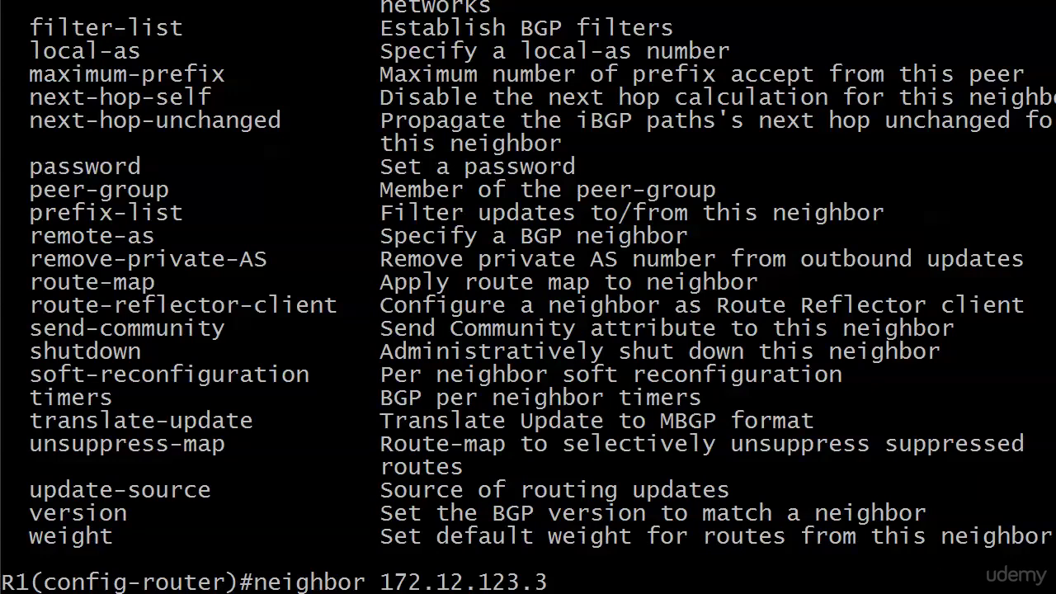
{"action": "type", "text": "weight"}
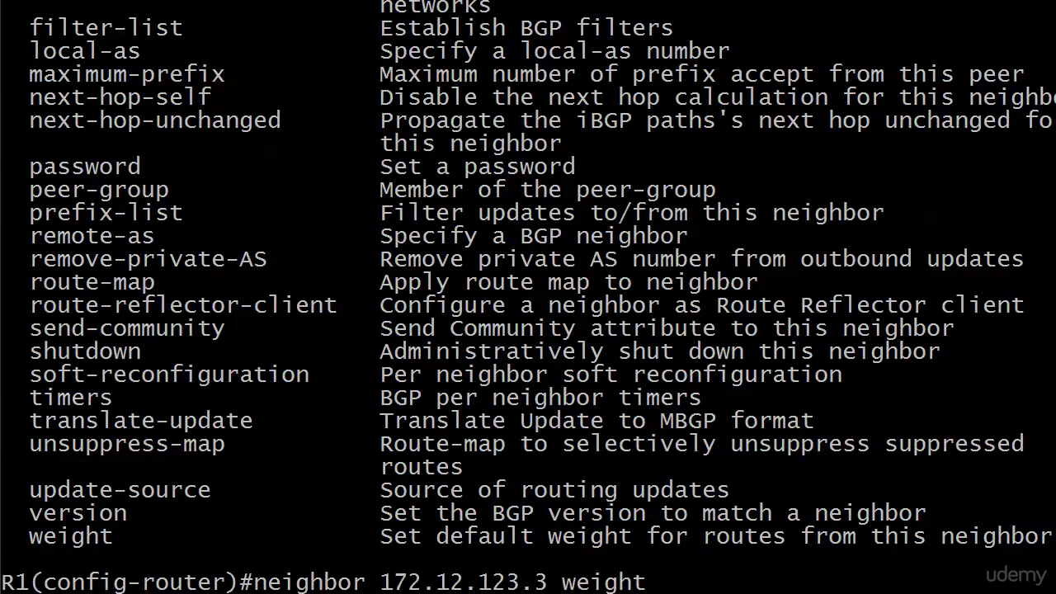
{"action": "type", "text": " ?200"}
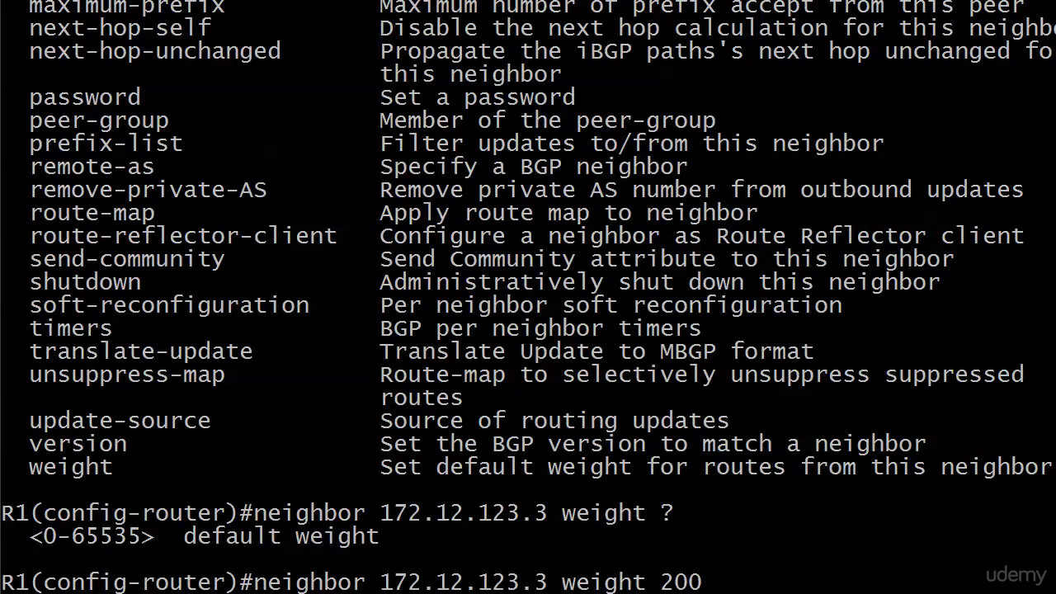
{"action": "type", "text": " ?"}
{"action": "key", "text": "Return"}
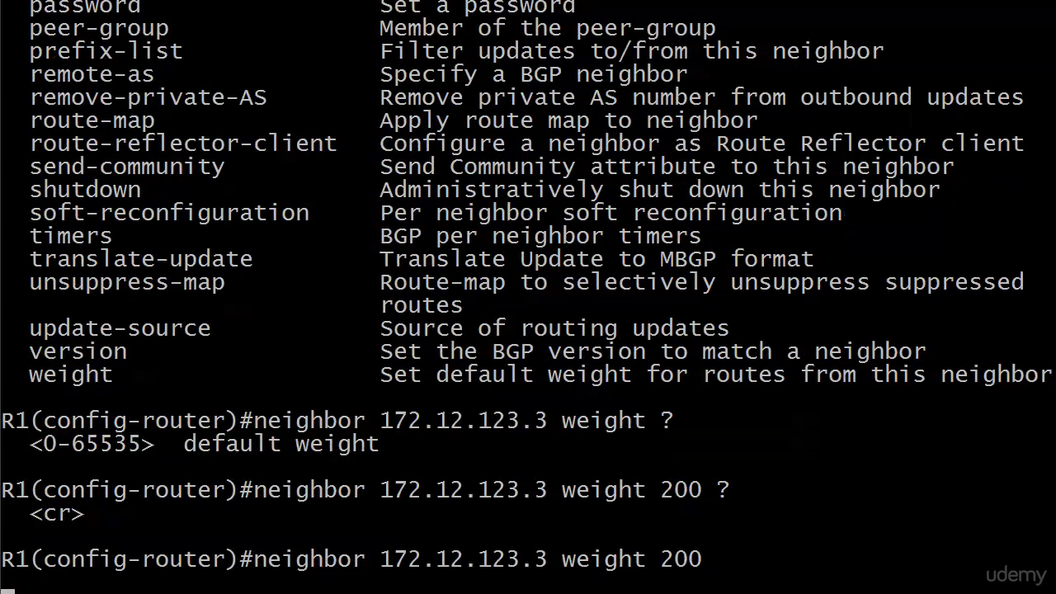
{"action": "key", "text": "ctrl+z"}
Run clear ip bgp * soft in, then show ip bgp to view the updated table
{"action": "type", "text": "clear"}
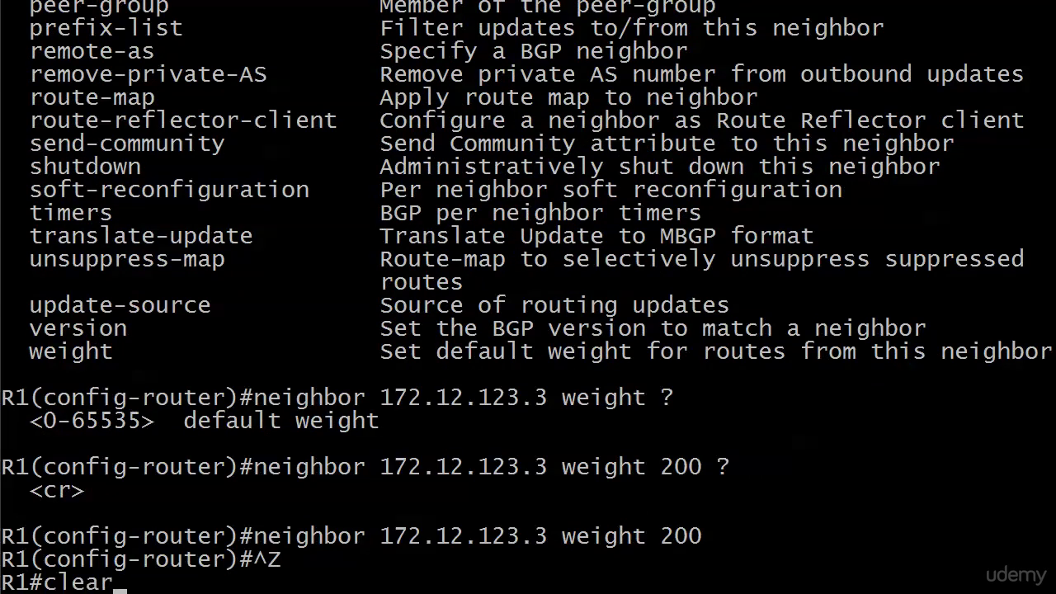
{"action": "type", "text": " ip bgp * soft out"}
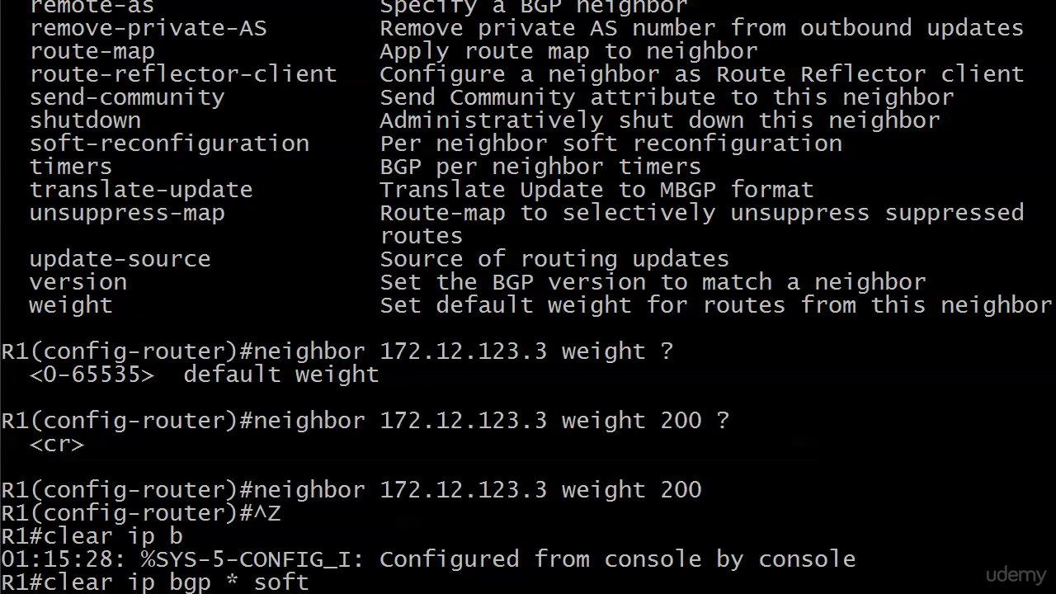
{"action": "key", "text": "BackSpace"}
{"action": "key", "text": "BackSpace"}
{"action": "key", "text": "BackSpace"}
{"action": "type", "text": "in"}
{"action": "key", "text": "Return"}
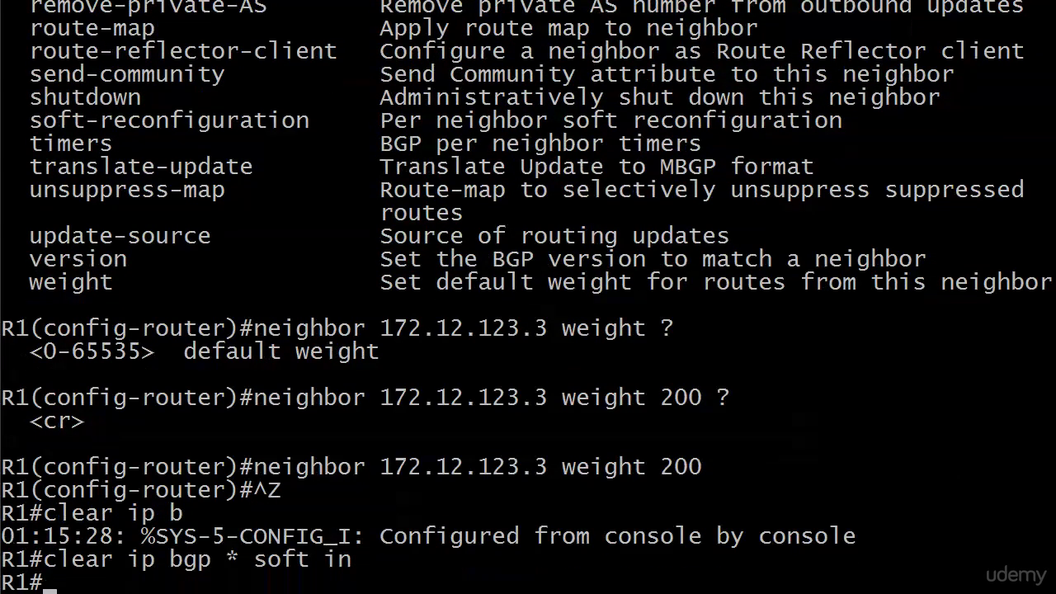
{"action": "key", "text": "Return"}
{"action": "type", "text": "show ip bgp"}
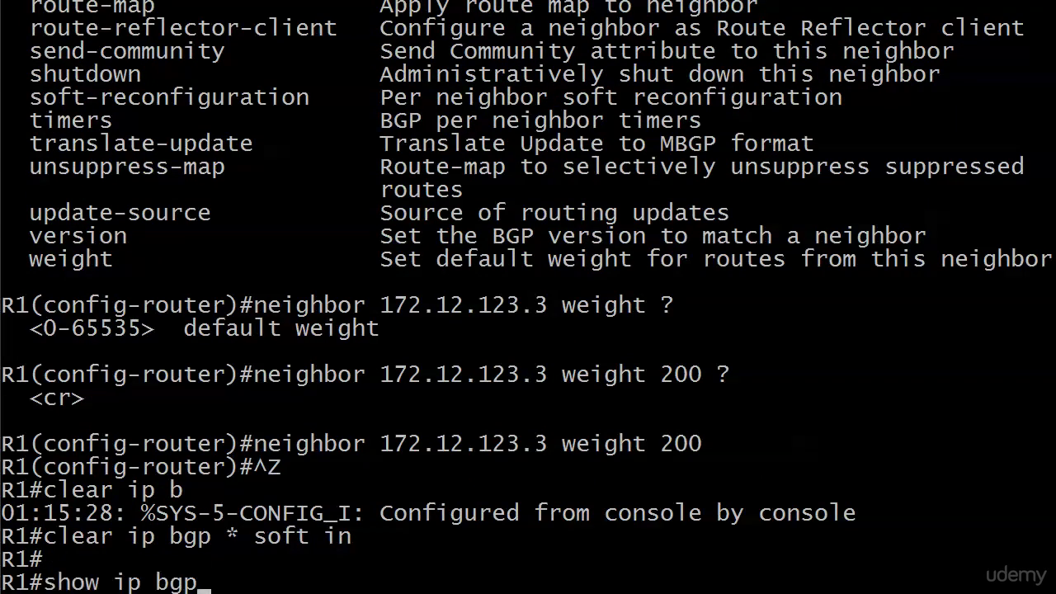
{"action": "key", "text": "Return"}
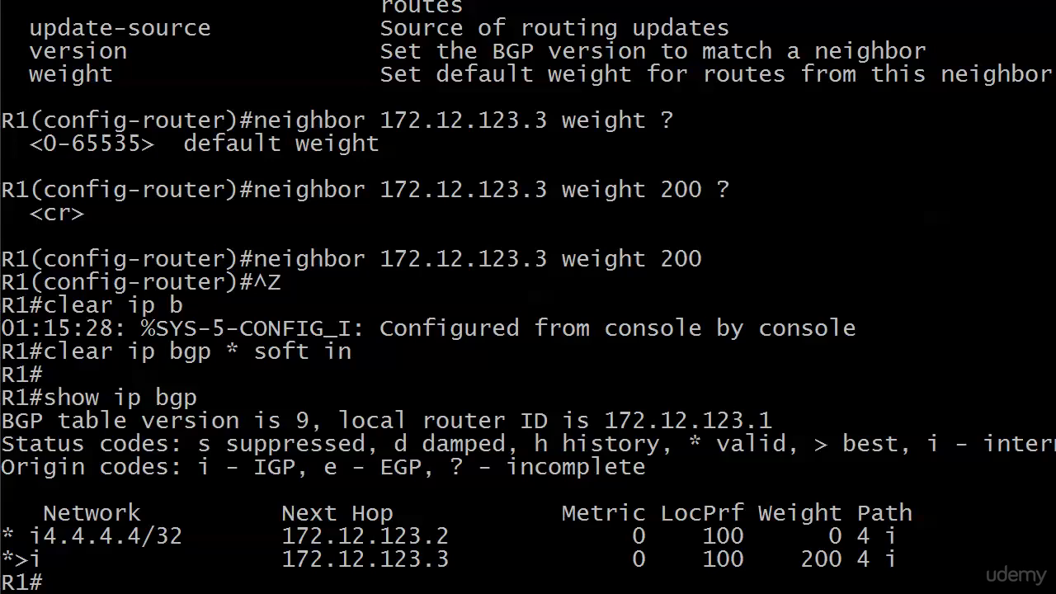
Highlight the Weight column values 0 and 200 in the BGP table
{"action": "right_click", "coordinate": [759, 491]}
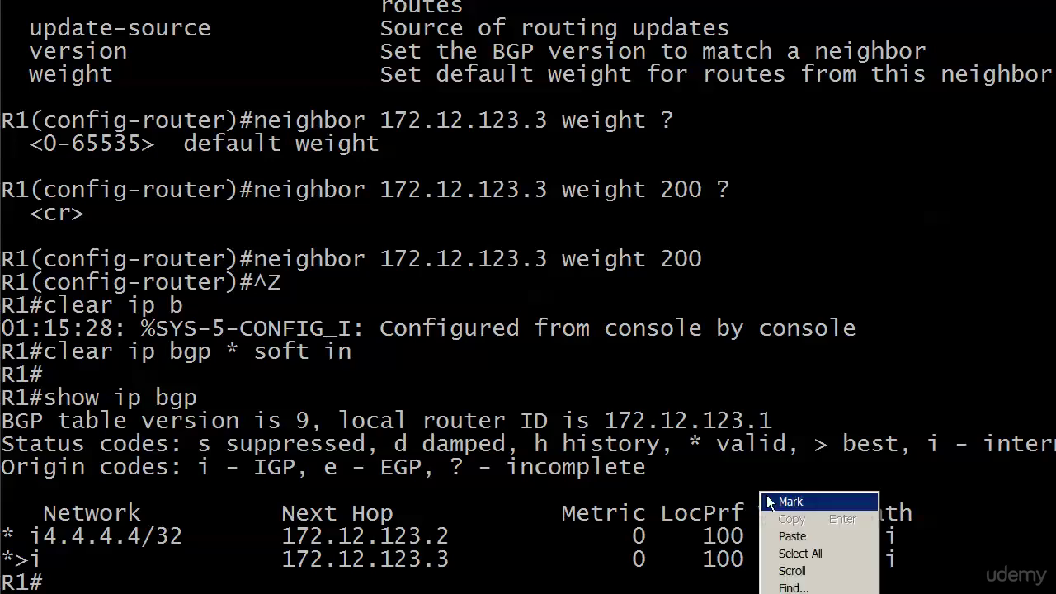
{"action": "left_click", "coordinate": [763, 500]}
{"action": "left_click_drag", "start_coordinate": [757, 507], "coordinate": [843, 561]}
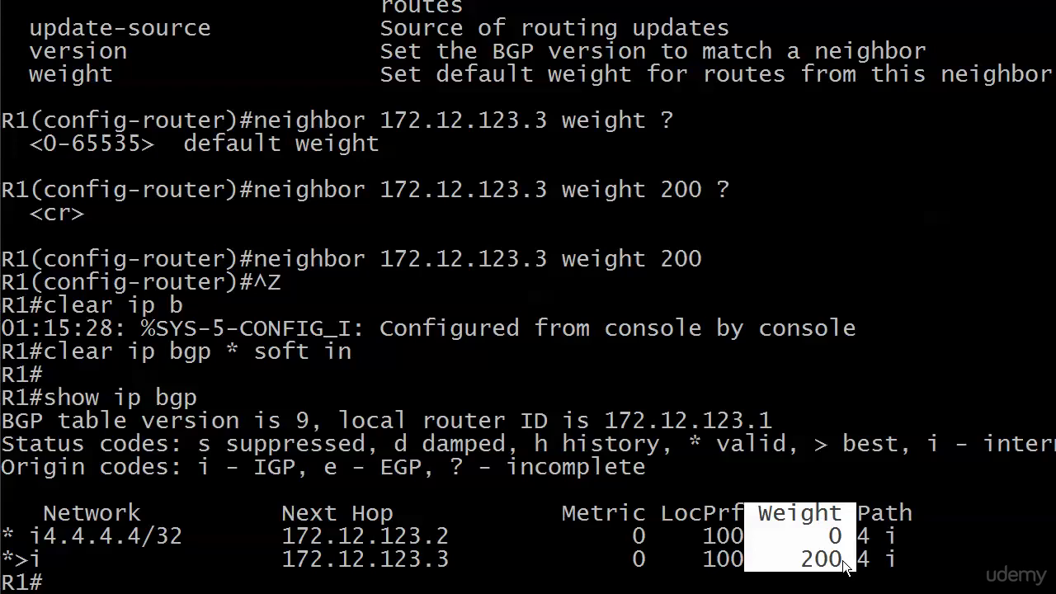
Run show ip bgp 4.4.4.4 to view R1's detailed entry for 4.4.4.4/32
{"action": "key", "text": "Return"}
{"action": "type", "text": "show ip bgp"}
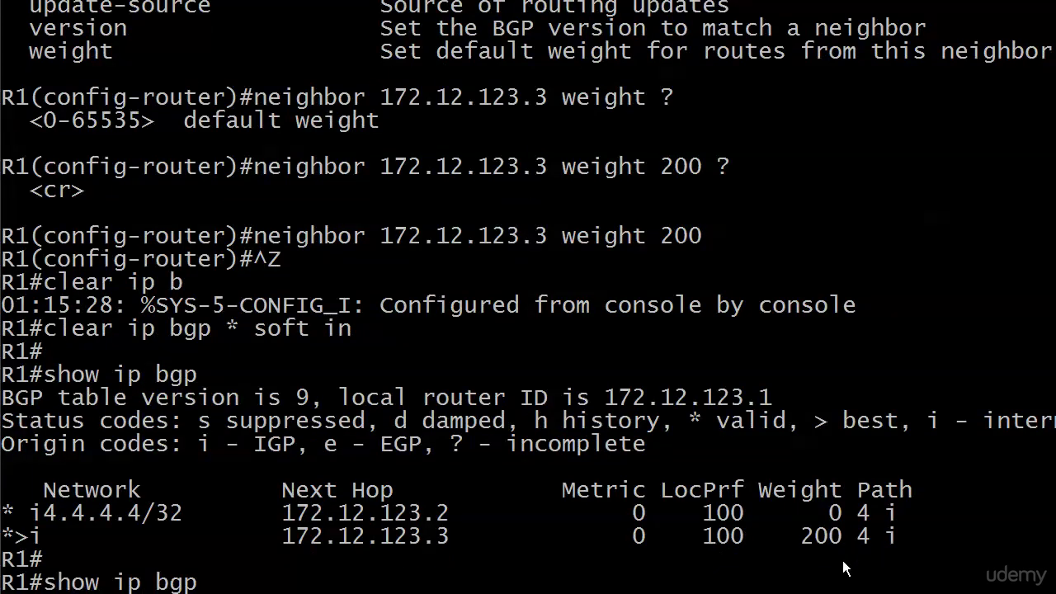
{"action": "type", "text": " 4.4.4.4"}
{"action": "key", "text": "Return"}
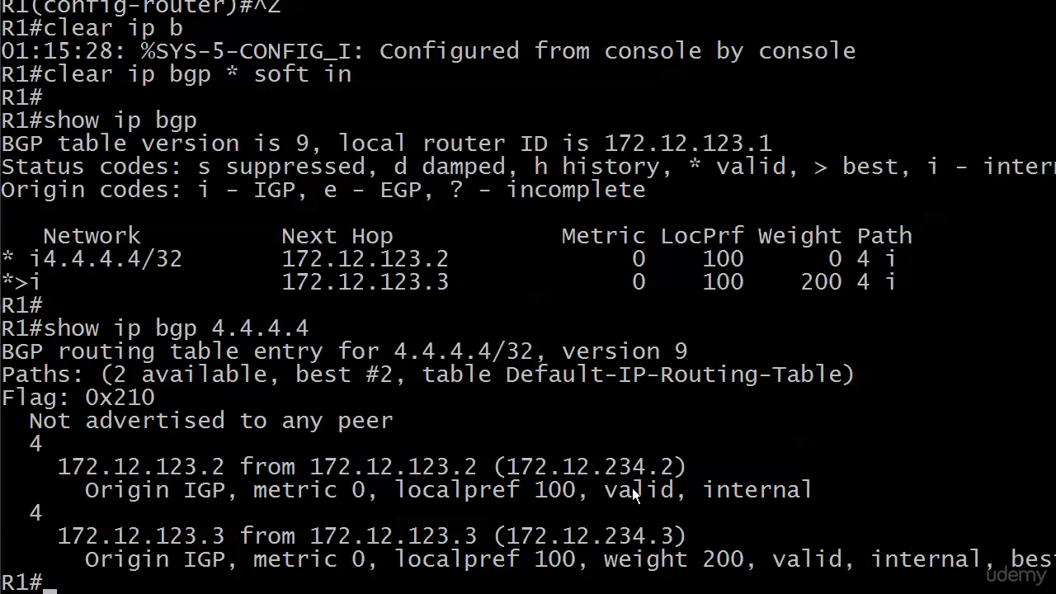
Highlight the Weight header with 0 and weight 200 on best path via 172.12.123.3
{"action": "right_click", "coordinate": [764, 254]}
{"action": "left_click", "coordinate": [784, 263]}
{"action": "left_click_drag", "start_coordinate": [764, 241], "coordinate": [840, 258]}
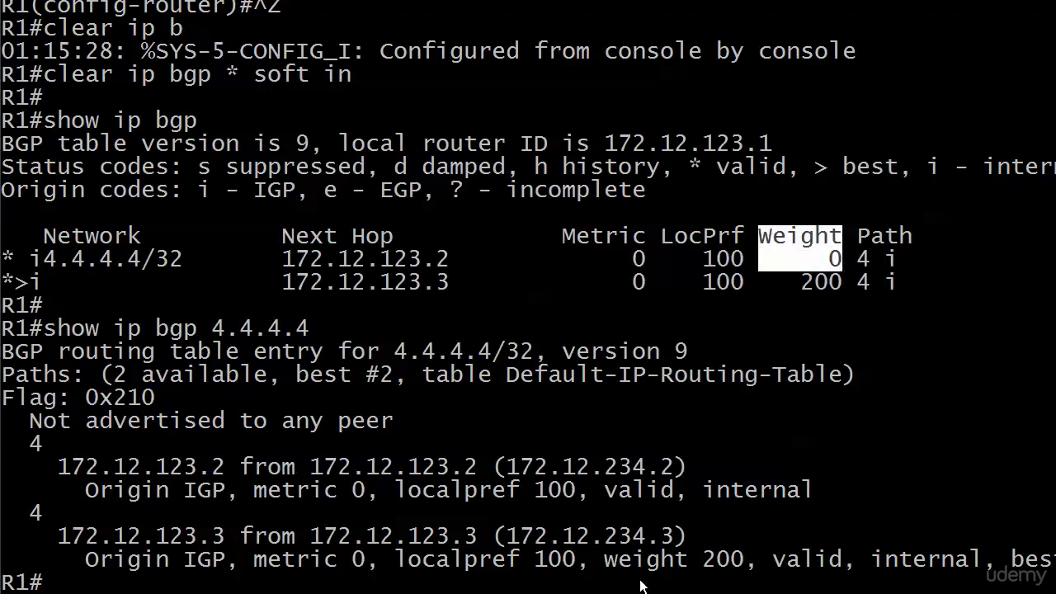
{"action": "left_click_drag", "start_coordinate": [605, 562], "coordinate": [744, 566]}
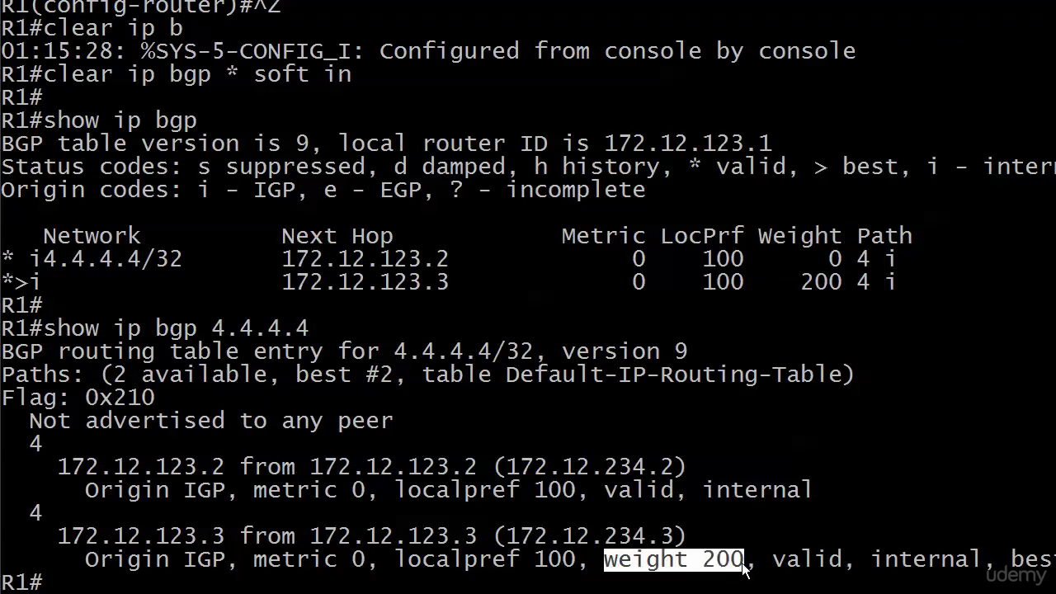